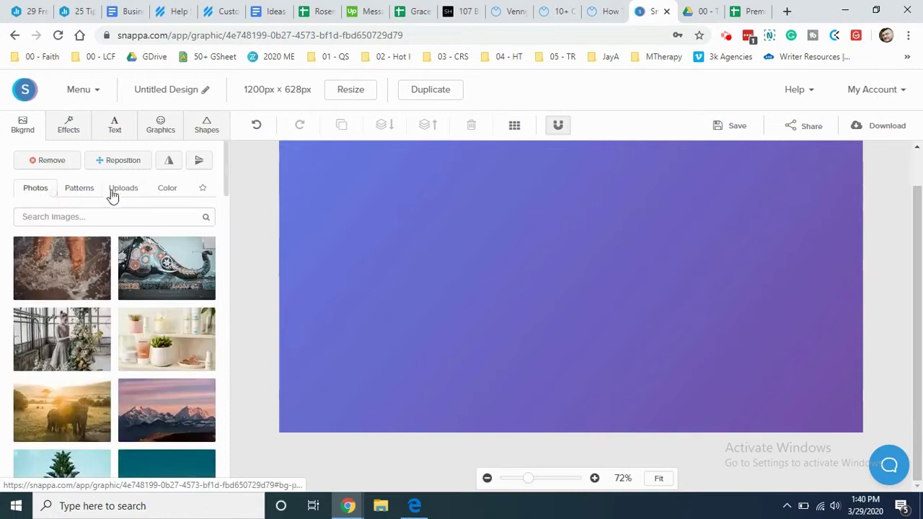
Step: Compare the crisis communication banner in the Venngage article with the blank gradient design in Snappa
left_click(514, 12)
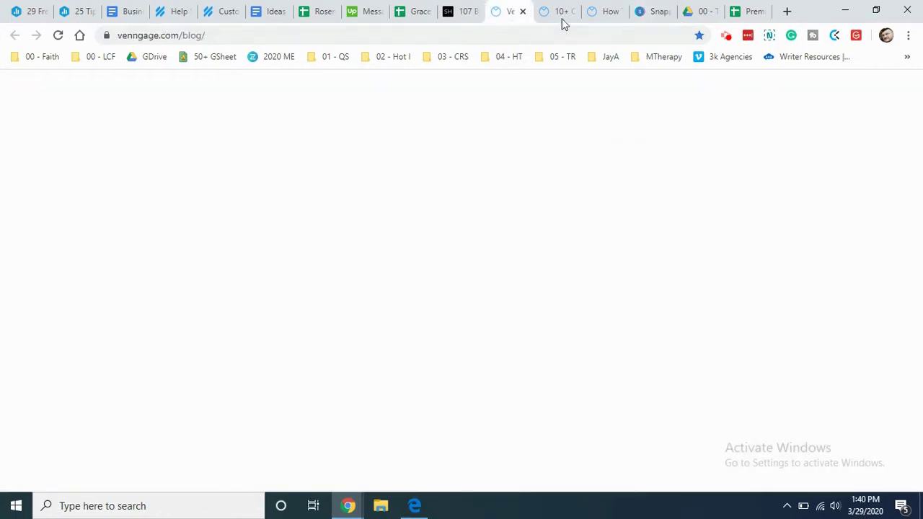
left_click(560, 13)
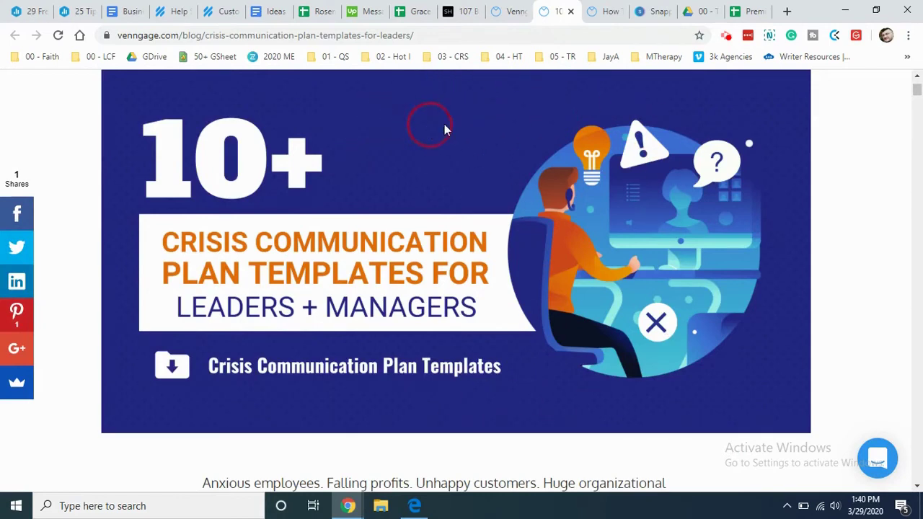
left_click(651, 13)
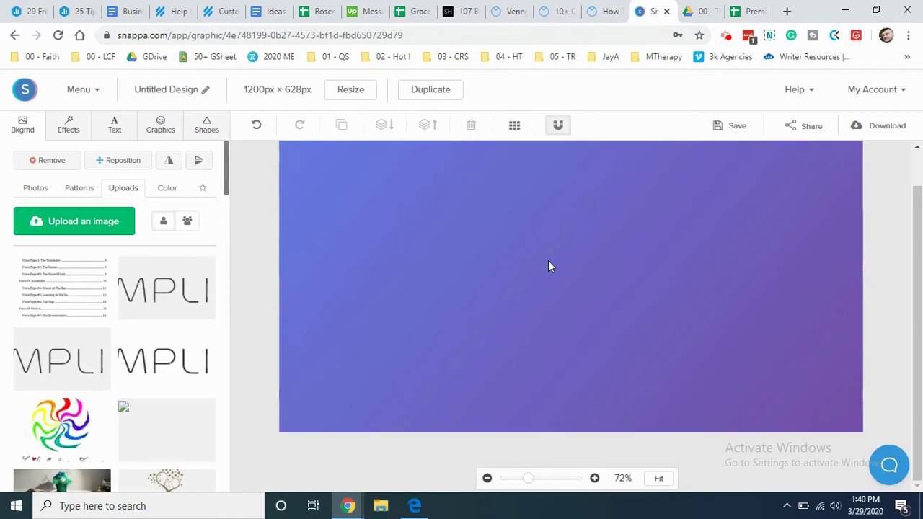
scroll(489, 256, "up", 1)
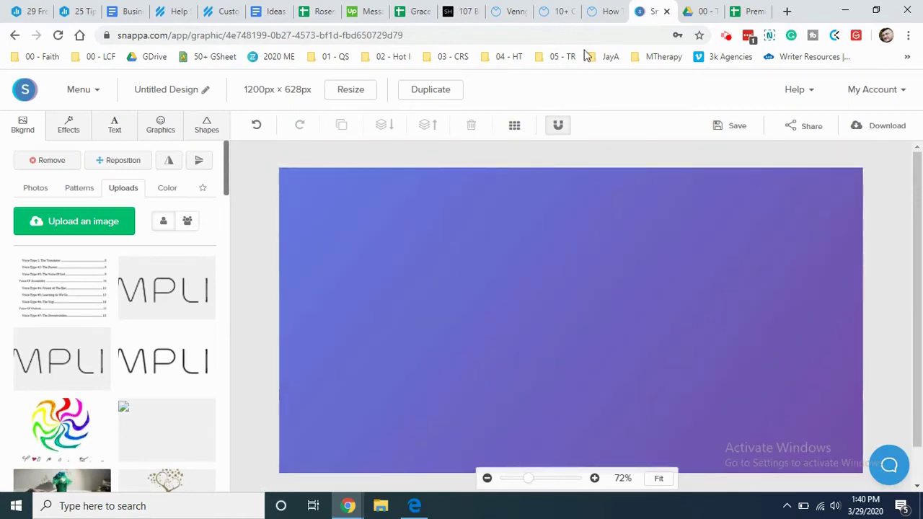
Step: Place the Snappa design's browser tab directly beside the Venngage article's tab and return to the design
left_click(558, 12)
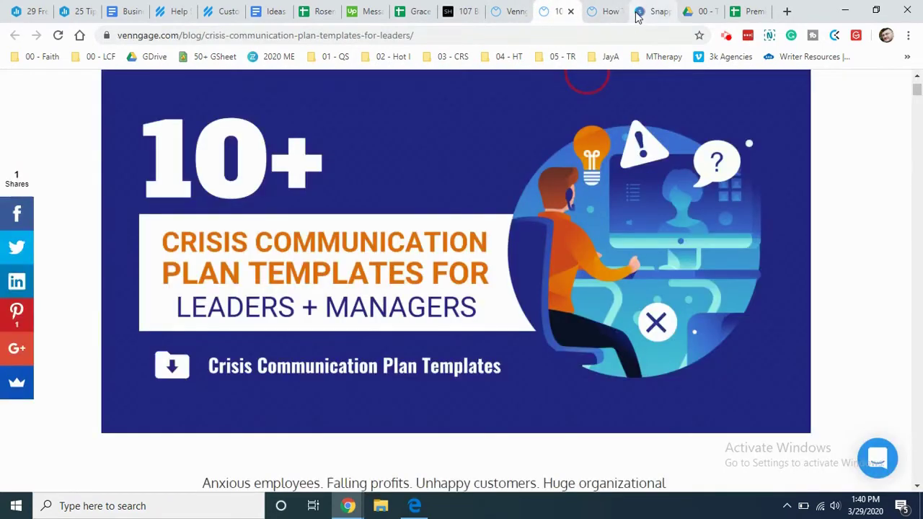
left_click_drag(638, 15, 609, 14)
left_click(556, 15)
left_click(605, 12)
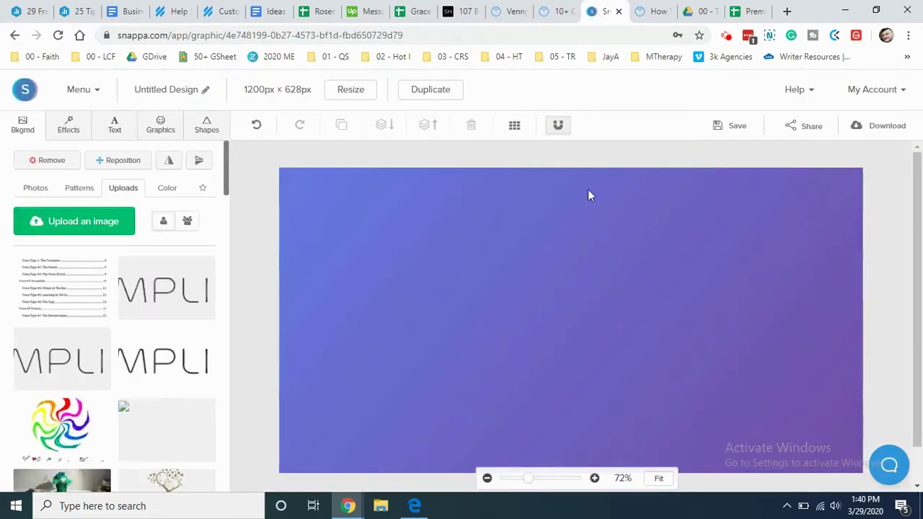
Step: Add a solid circle shape, enlarge it and place it on the right side of the canvas
left_click(200, 130)
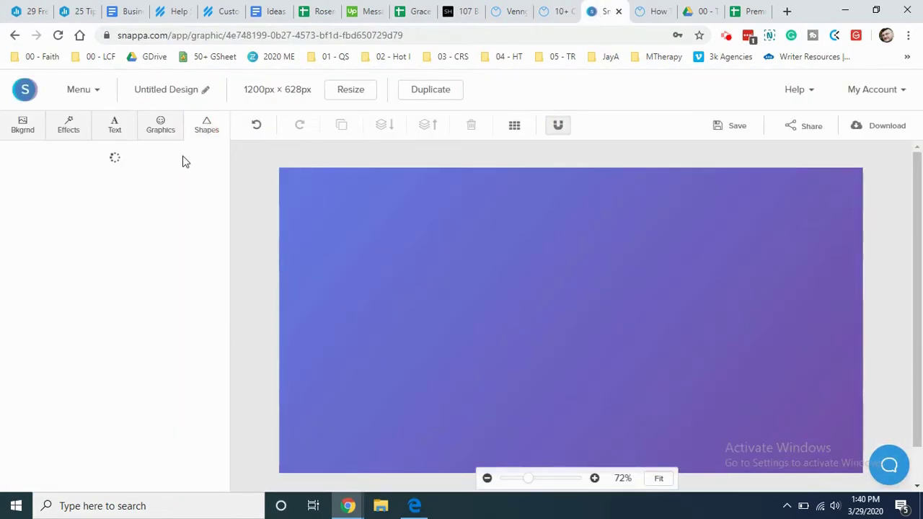
left_click(38, 226)
left_click_drag(565, 313, 696, 304)
left_click_drag(762, 372, 766, 329)
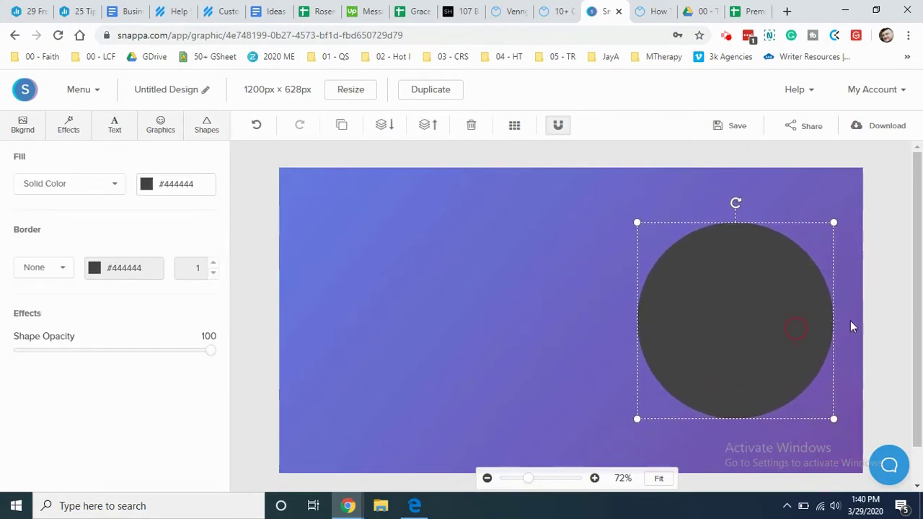
left_click(882, 313)
scroll(865, 316, "down", 1)
scroll(751, 215, "up", 1)
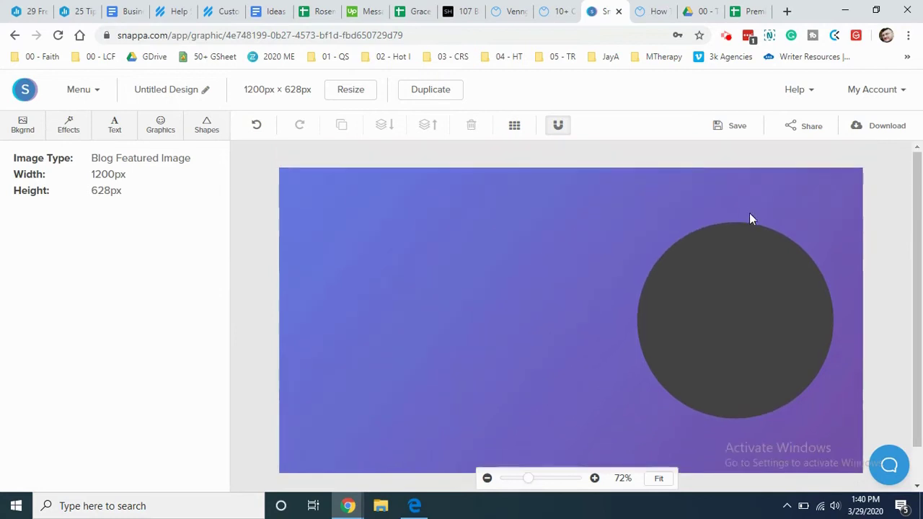
left_click(730, 330)
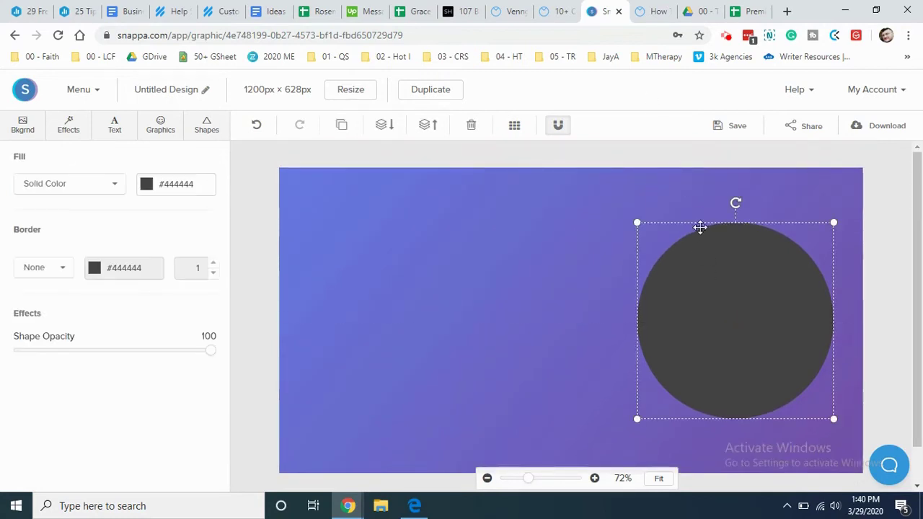
left_click(663, 210)
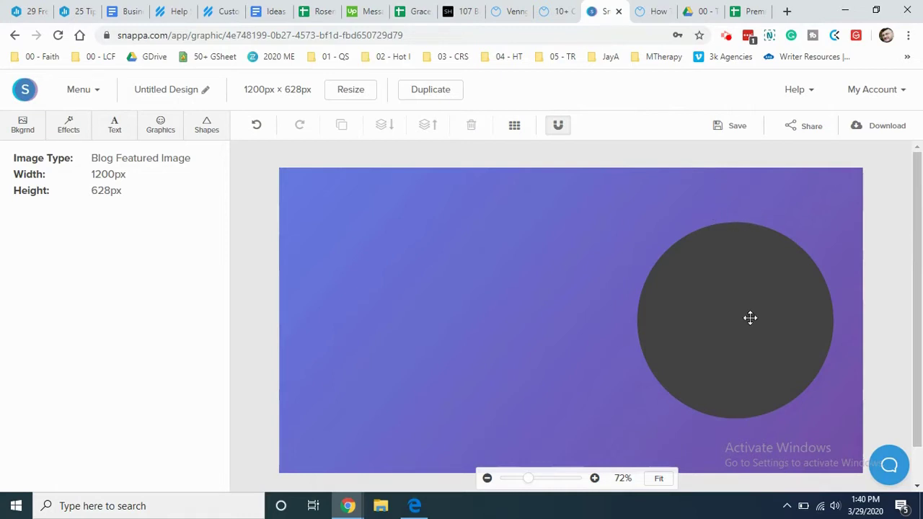
Step: With the grid temporarily shown, shift the circle slightly right so it centres on the rightmost vertical grid line
scroll(751, 403, "down", 1)
left_click(511, 135)
scroll(721, 224, "up", 1)
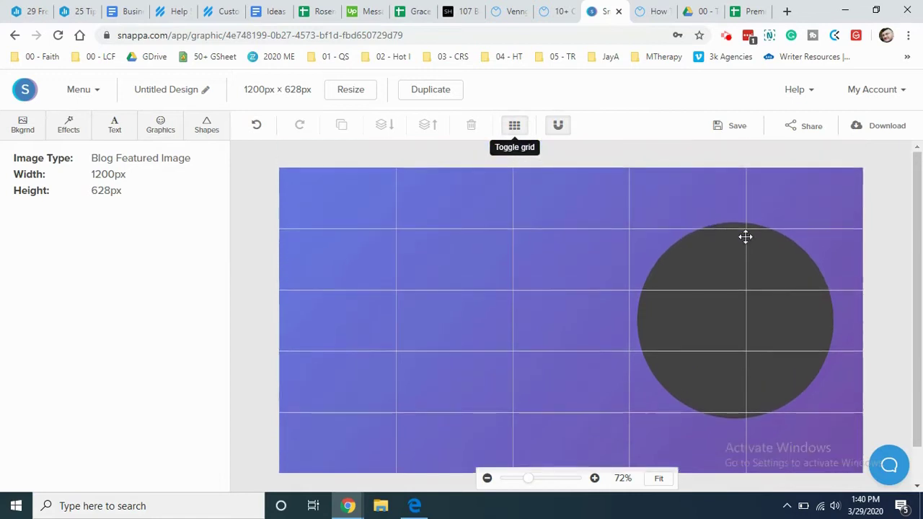
left_click_drag(760, 276, 772, 276)
left_click(681, 206)
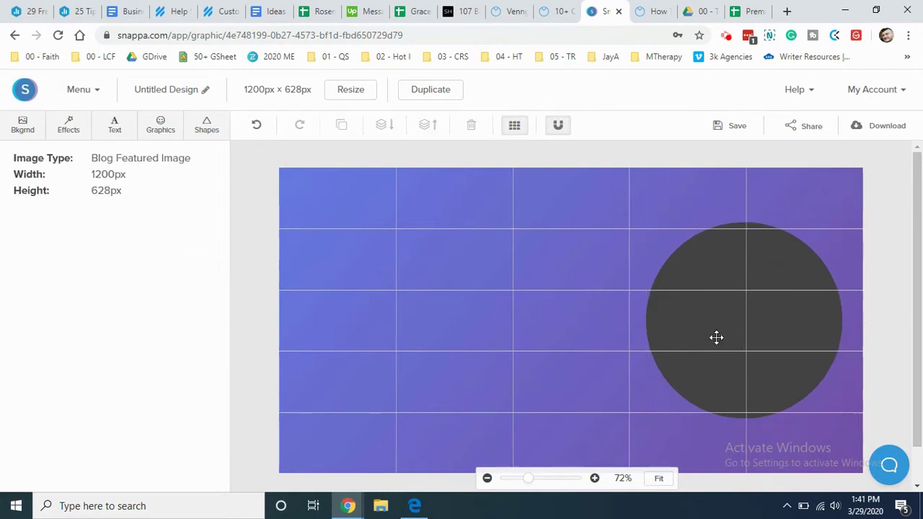
left_click(514, 125)
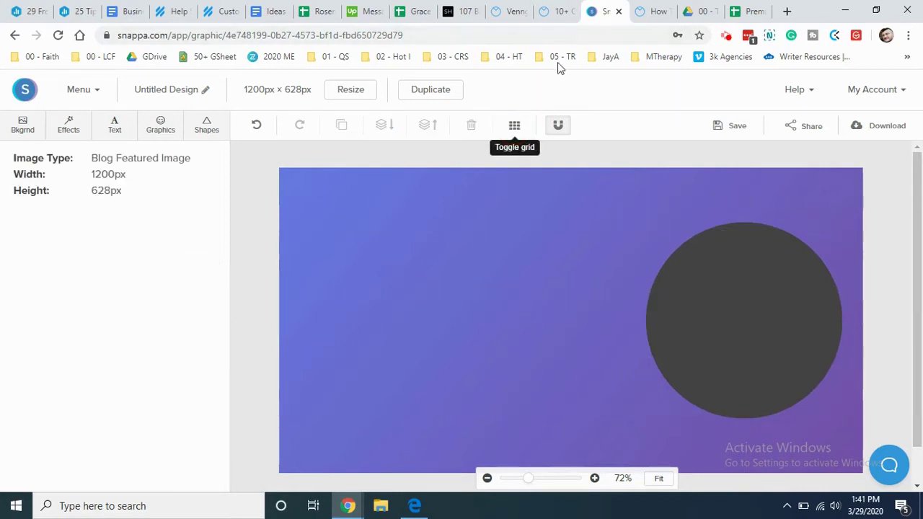
Step: Compare the circle's size and position with the round illustration in the Venngage article's banner
left_click(552, 13)
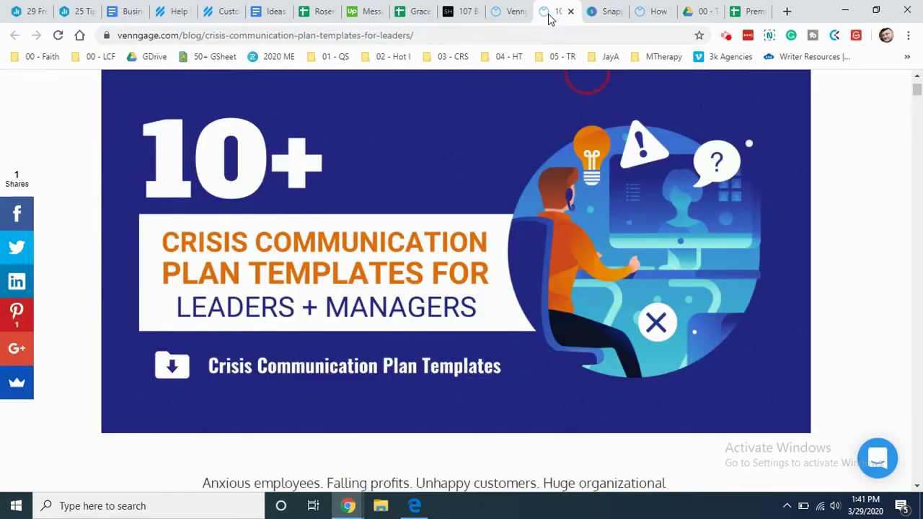
left_click(609, 15)
left_click(763, 285)
left_click(570, 19)
left_click(604, 14)
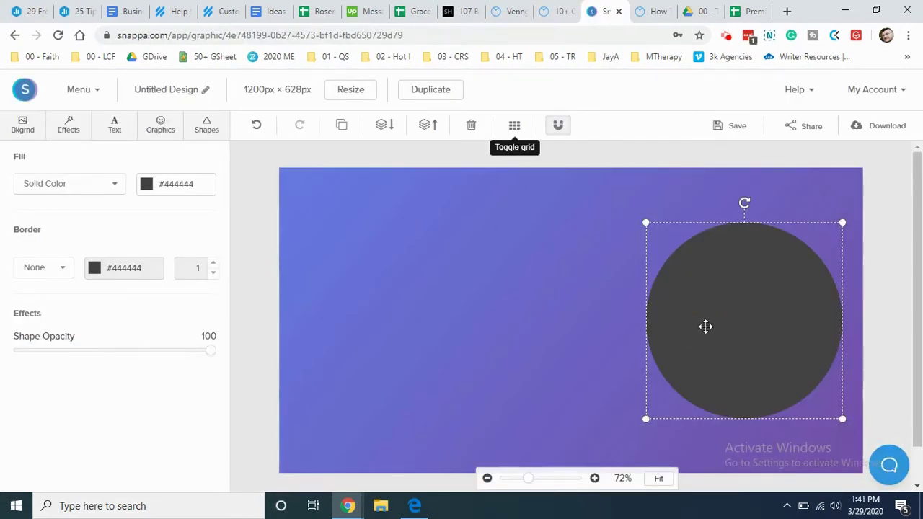
left_click(566, 268)
left_click(557, 11)
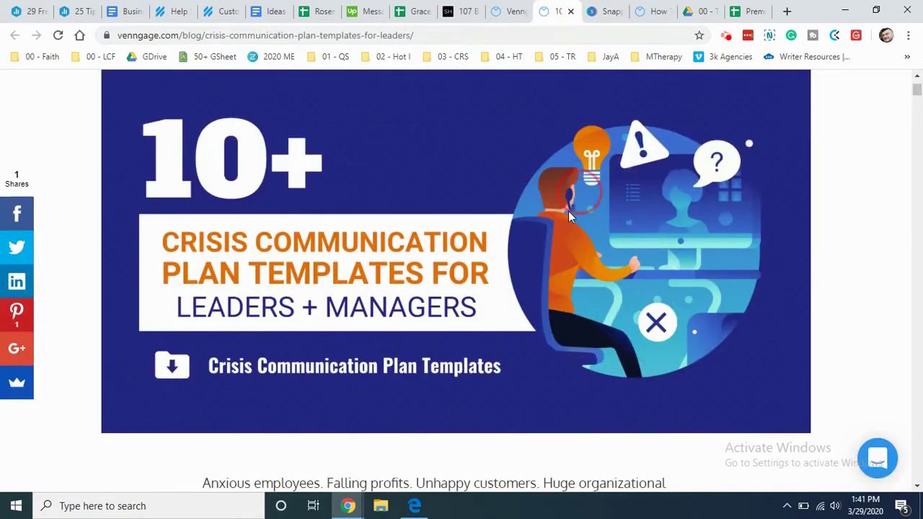
left_click(606, 11)
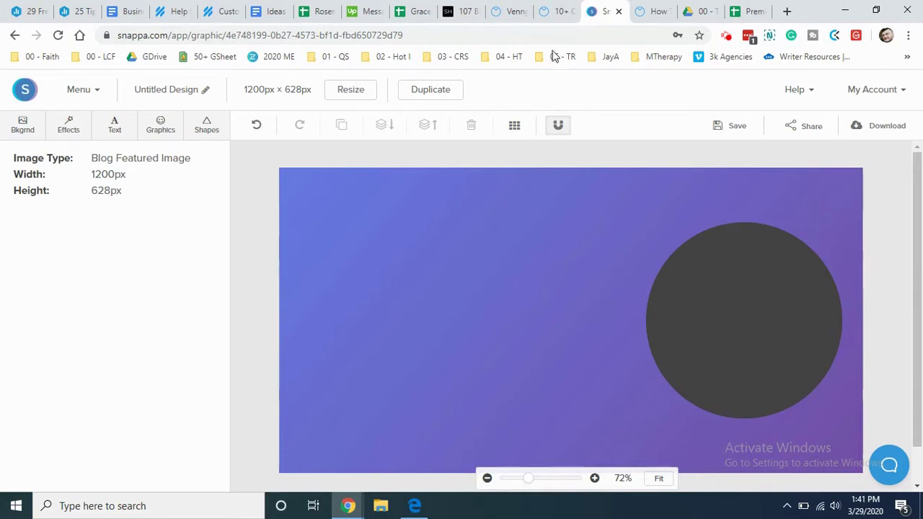
left_click(570, 19)
left_click(599, 22)
Step: Set the circle's shape opacity to 89
left_click(736, 336)
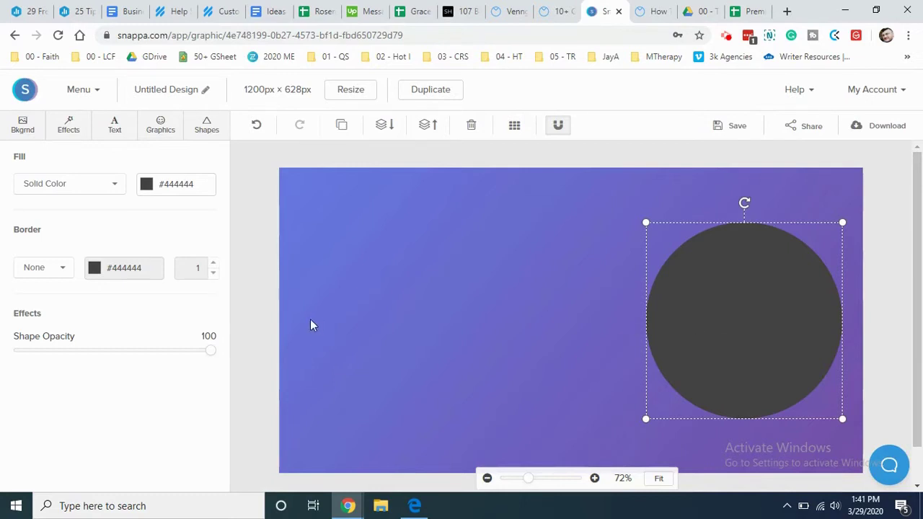
mouse_move(169, 355)
left_mouse_down()
mouse_move(112, 361)
mouse_move(185, 363)
mouse_move(180, 350)
left_mouse_up()
left_click(165, 139)
left_click(204, 137)
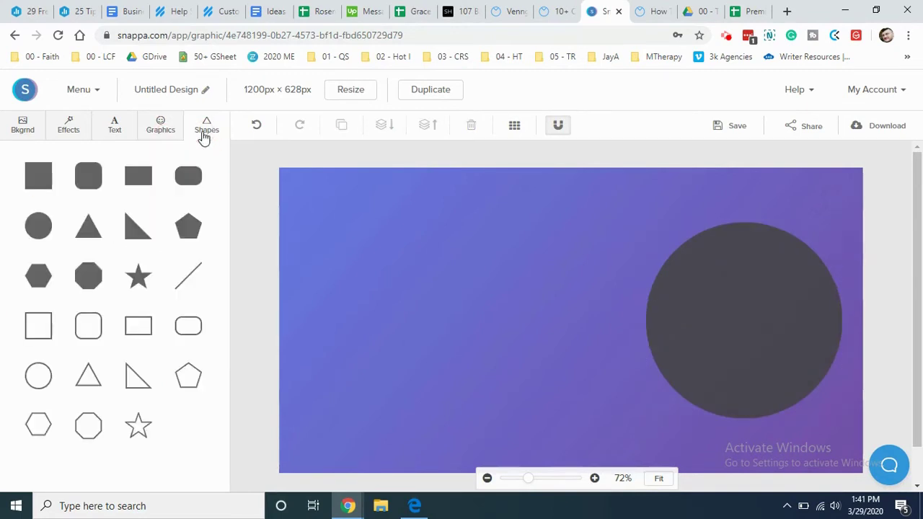
left_click(691, 309)
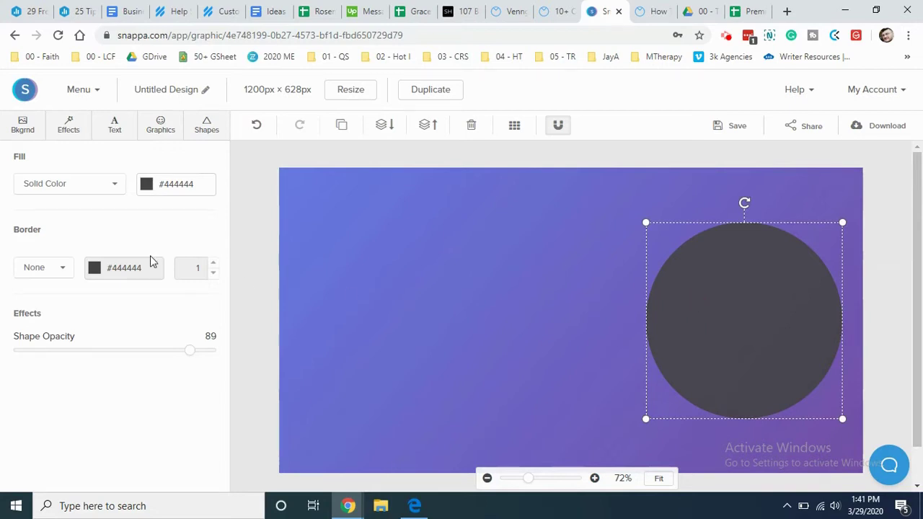
Step: Search the icon graphics for "smiles" and, as a replacement term, "emoji"
left_click(33, 134)
left_click(160, 127)
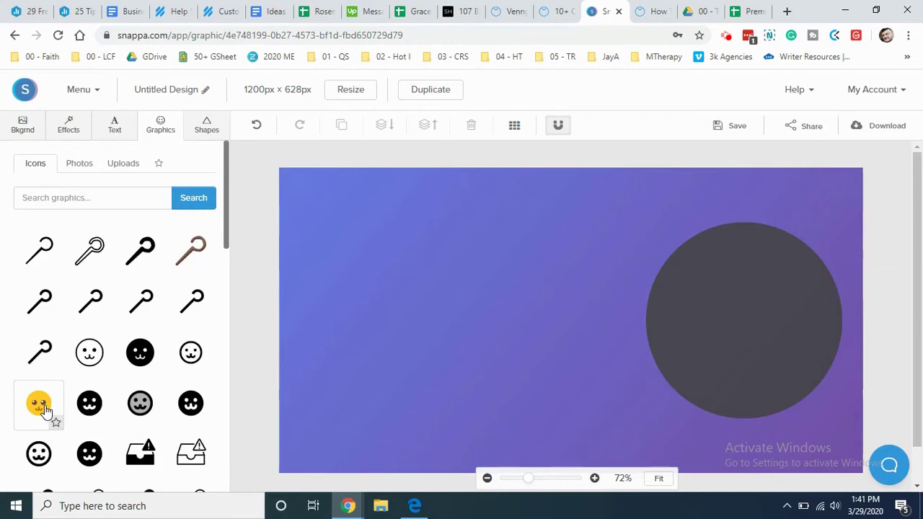
left_click(112, 197)
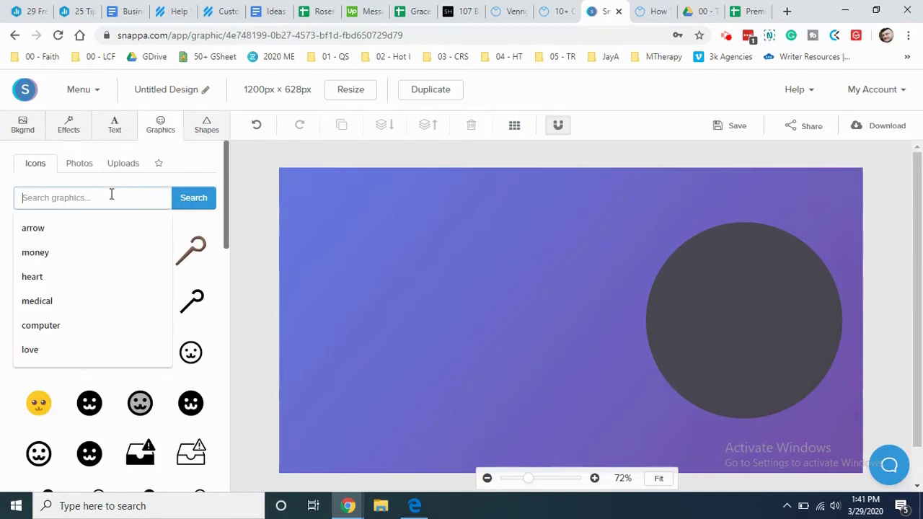
type("smiles")
key("Return")
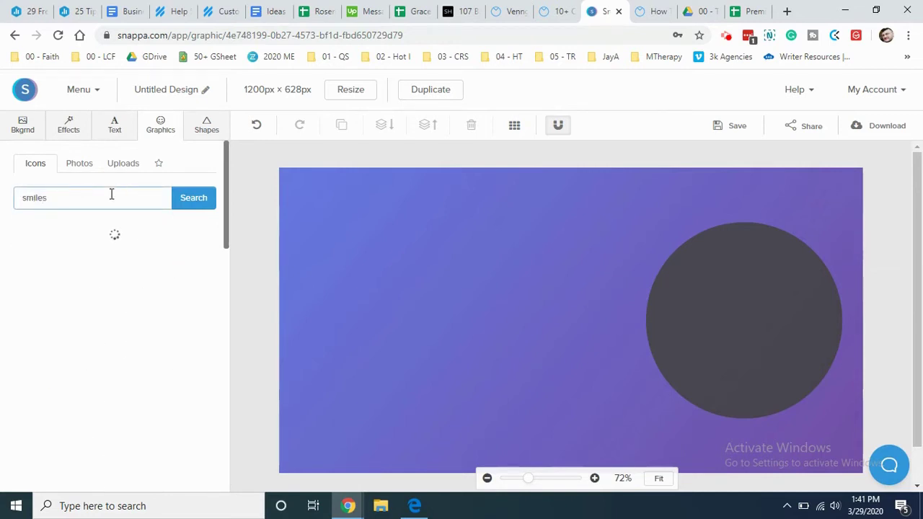
left_click_drag(112, 195, 3, 199)
type("emoji")
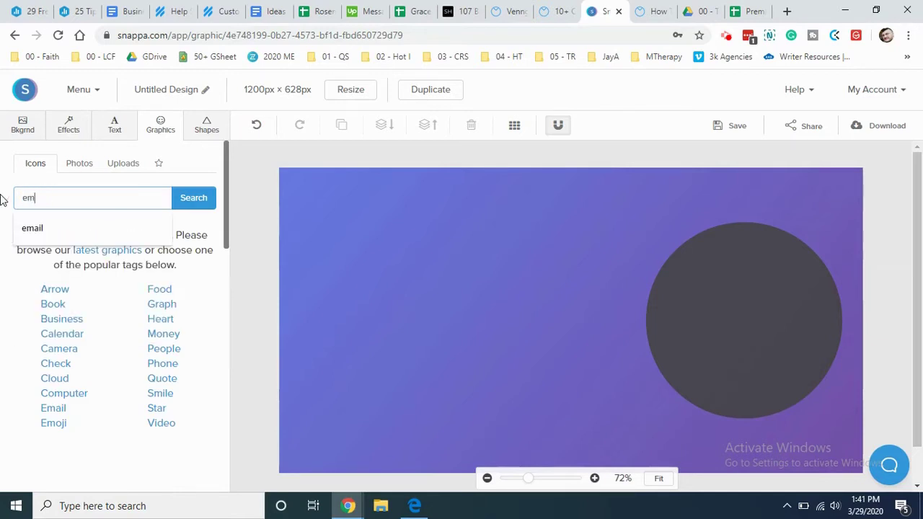
key("Return")
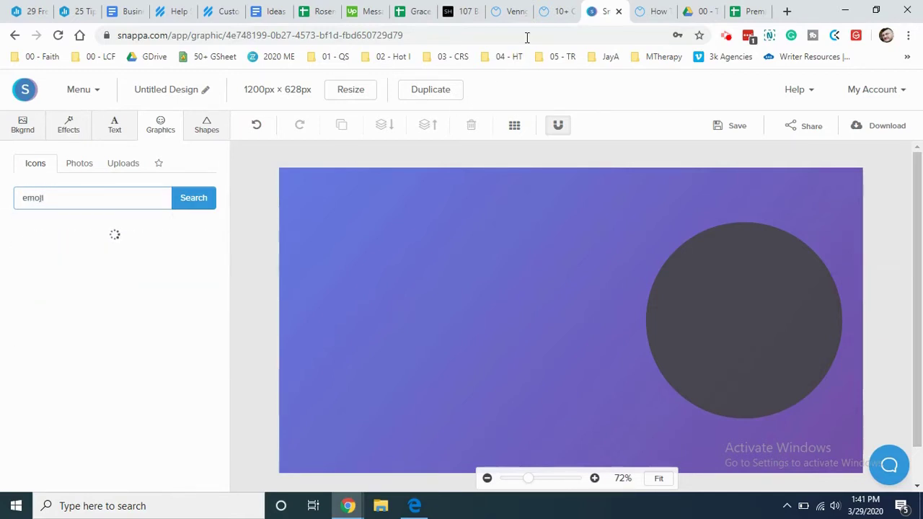
Step: Insert the yellow smiling emoji with pink cheeks, shrink it and place it in the upper part of the dark circle
left_click(554, 11)
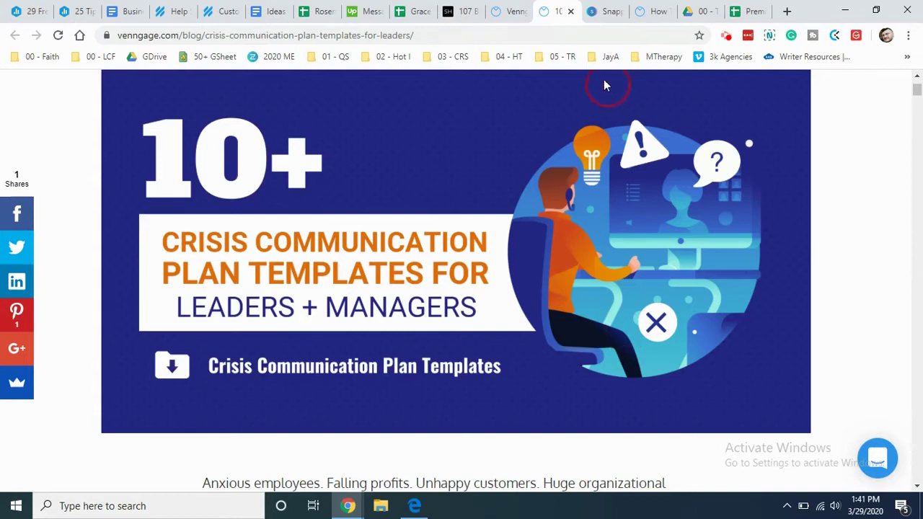
left_click(606, 11)
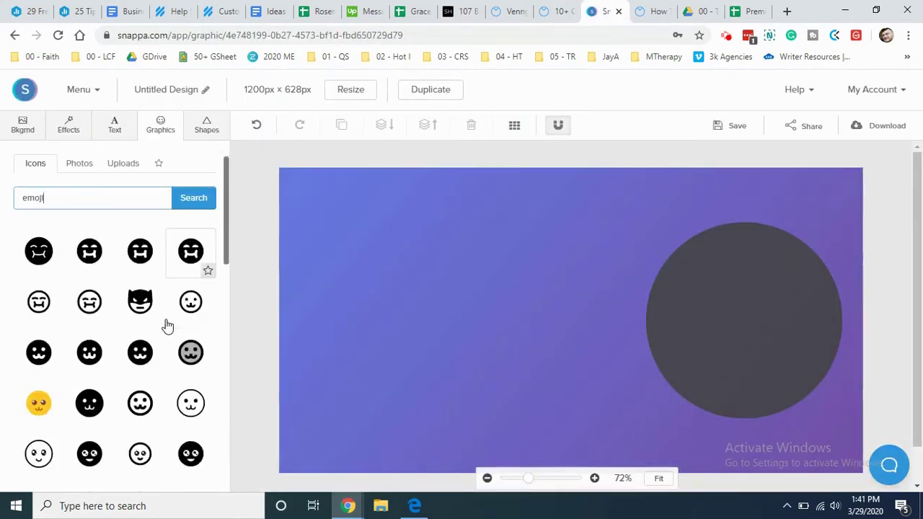
scroll(167, 326, "down", 5)
scroll(166, 324, "up", 3)
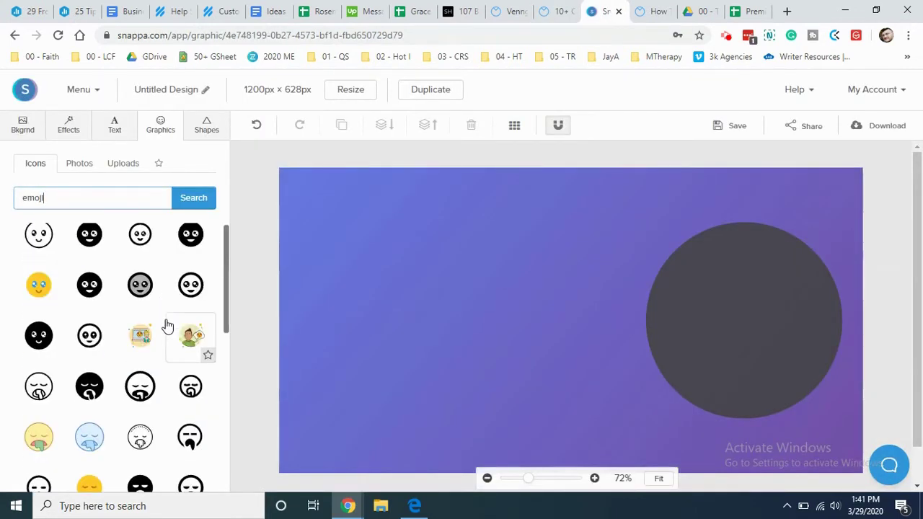
scroll(135, 298, "up", 4)
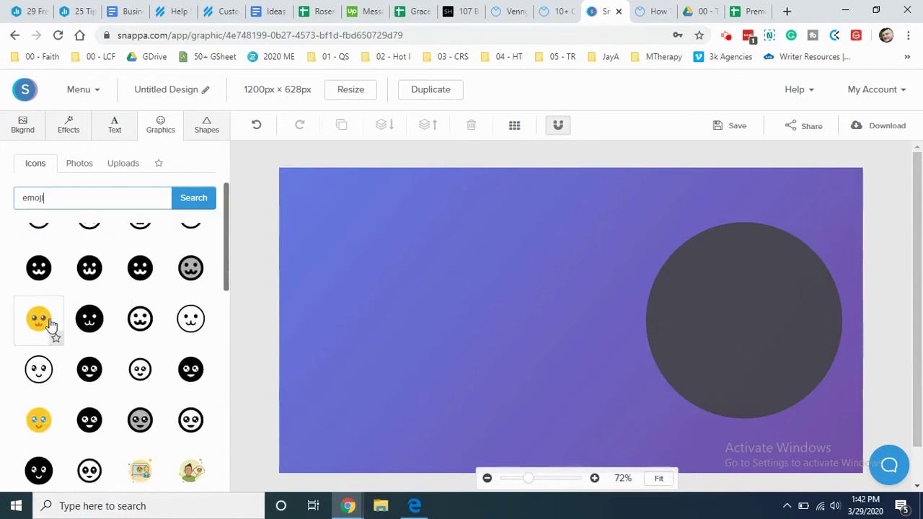
left_click(139, 253)
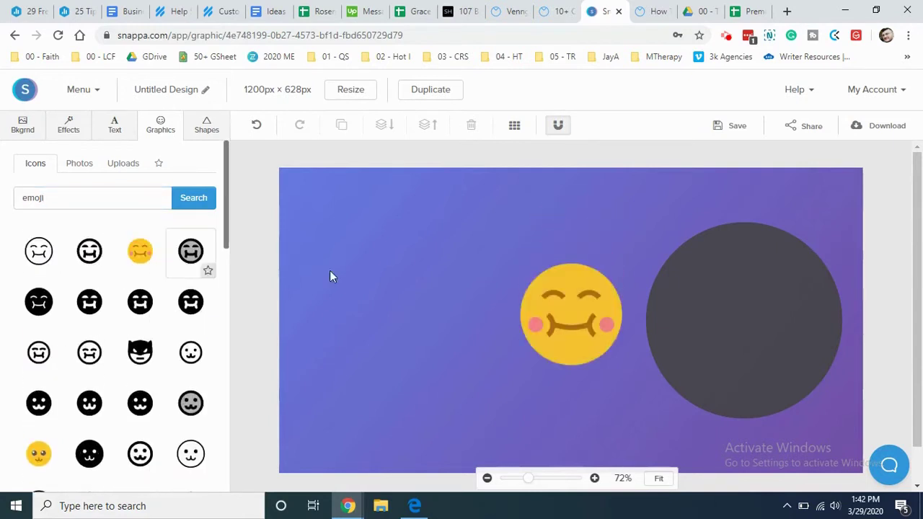
left_click_drag(570, 307, 732, 284)
left_click_drag(792, 357, 759, 269)
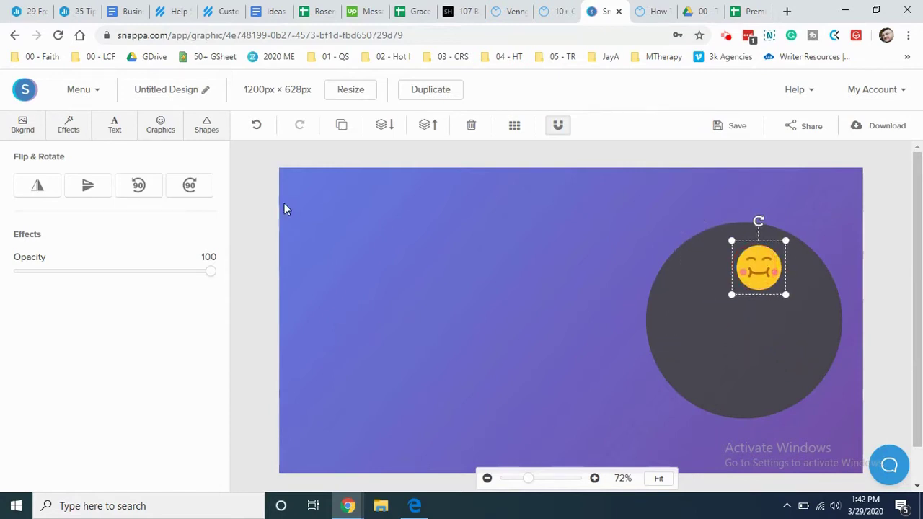
left_click(262, 238)
Step: Search the icon graphics for "computer"
left_click(206, 128)
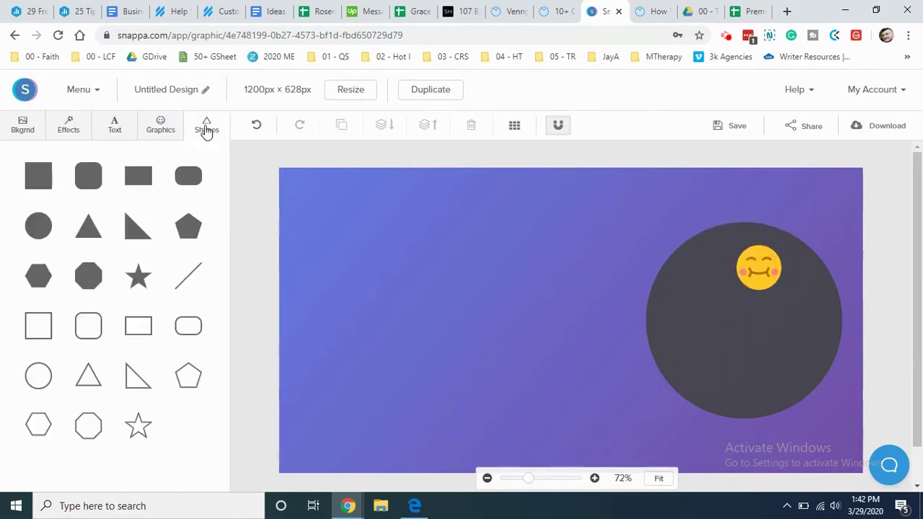
left_click(160, 125)
scroll(149, 310, "down", 5)
scroll(121, 220, "up", 4)
left_click_drag(97, 199, 1, 199)
type("computer")
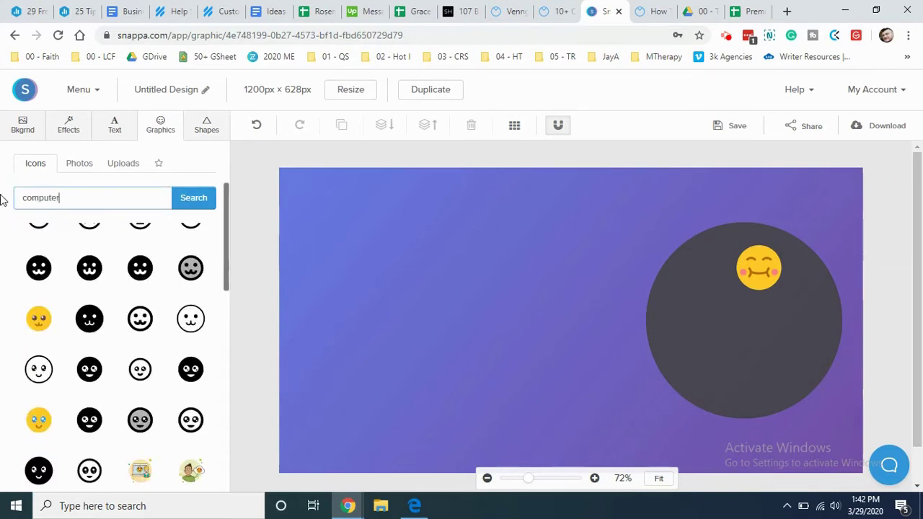
key("Return")
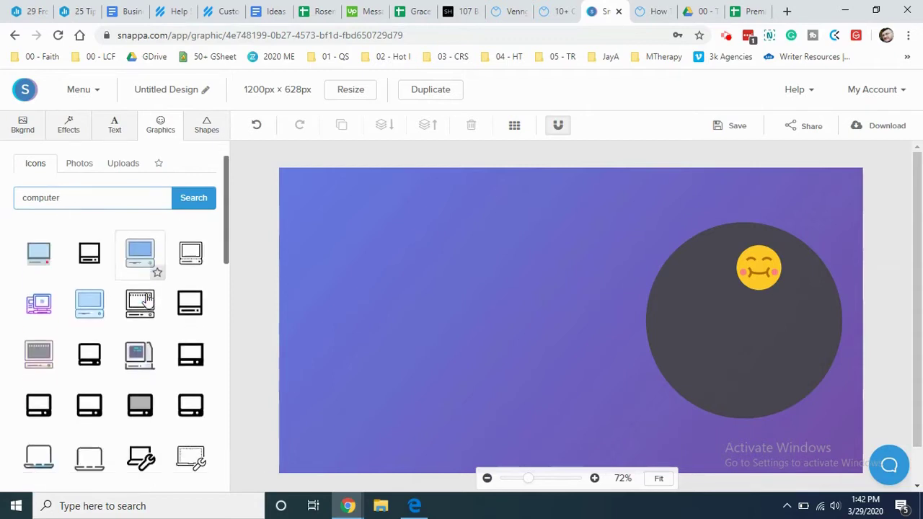
Step: Insert the grey-screen retro computer icon, shrink it and place it near the dark circle's left edge
scroll(146, 299, "down", 1)
left_click(37, 334)
left_click_drag(631, 381, 715, 331)
left_click(636, 252)
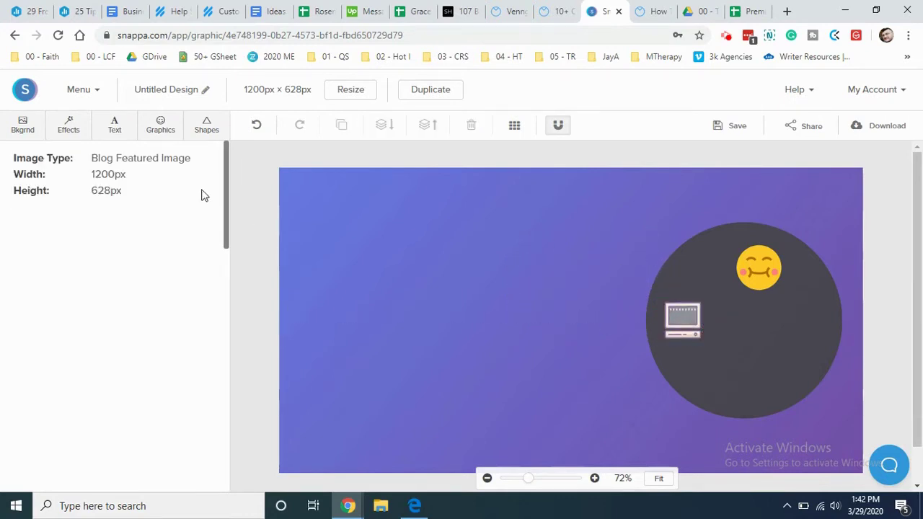
Step: Check the Venngage reference banner, then add a filled rounded rectangle in Snappa as a wide bar reaching the dark circle's left edge
left_click(554, 13)
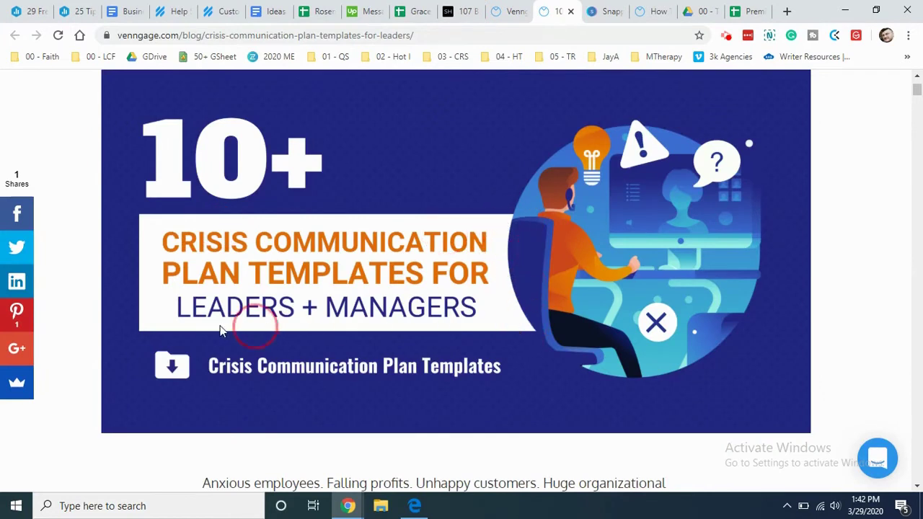
left_click(605, 22)
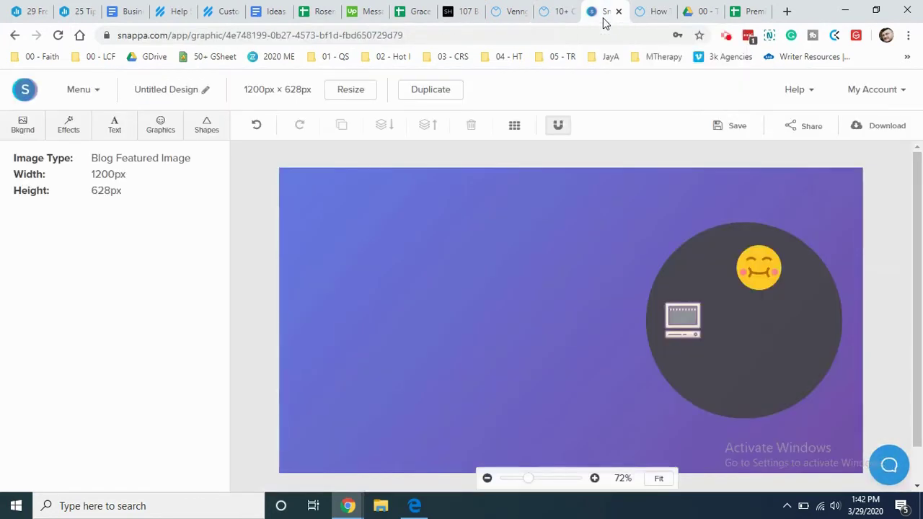
left_click(204, 130)
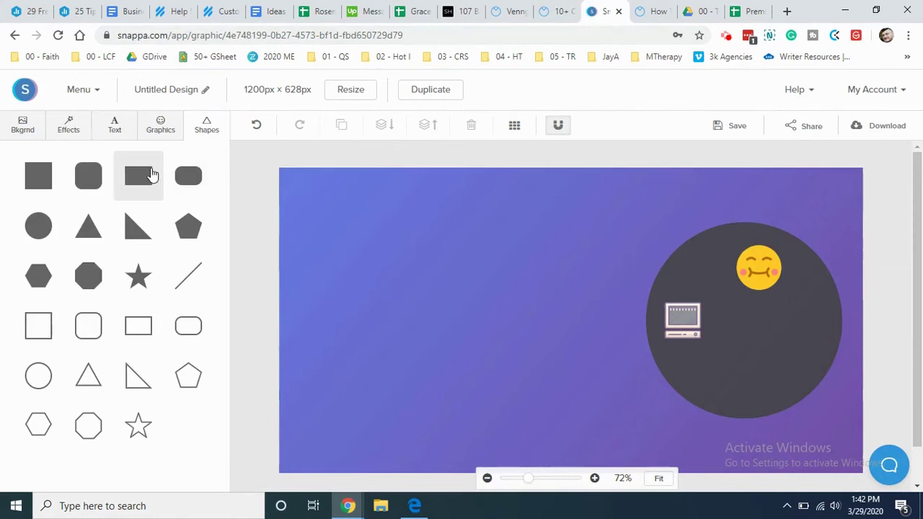
left_click(192, 177)
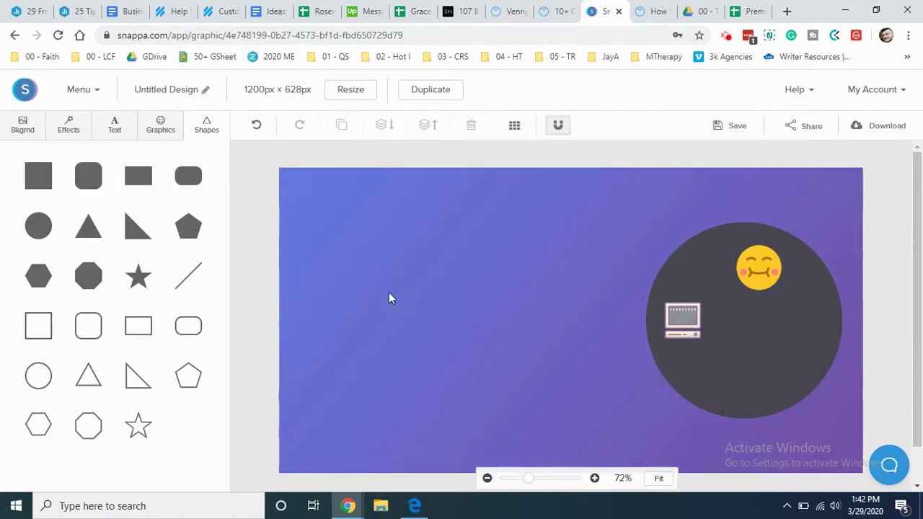
left_click_drag(561, 311, 341, 328)
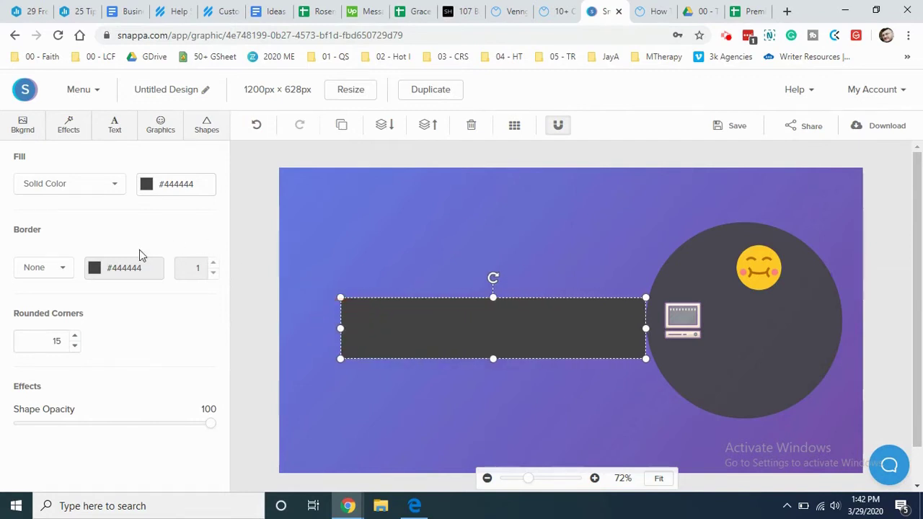
Step: Fill the rounded bar with white, matching the reference banner, and nudge it slightly upward
left_click(148, 185)
left_click(215, 254)
left_click(559, 11)
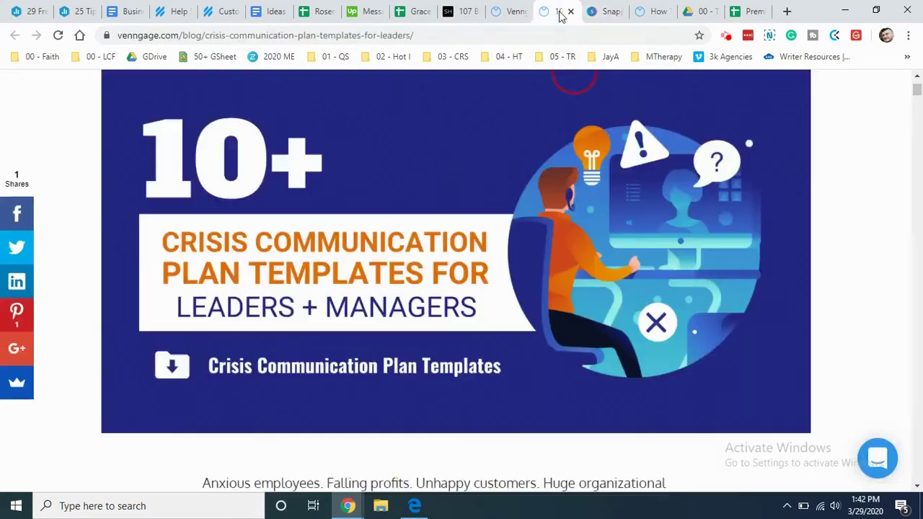
left_click(595, 16)
left_click(162, 255)
left_click(487, 244)
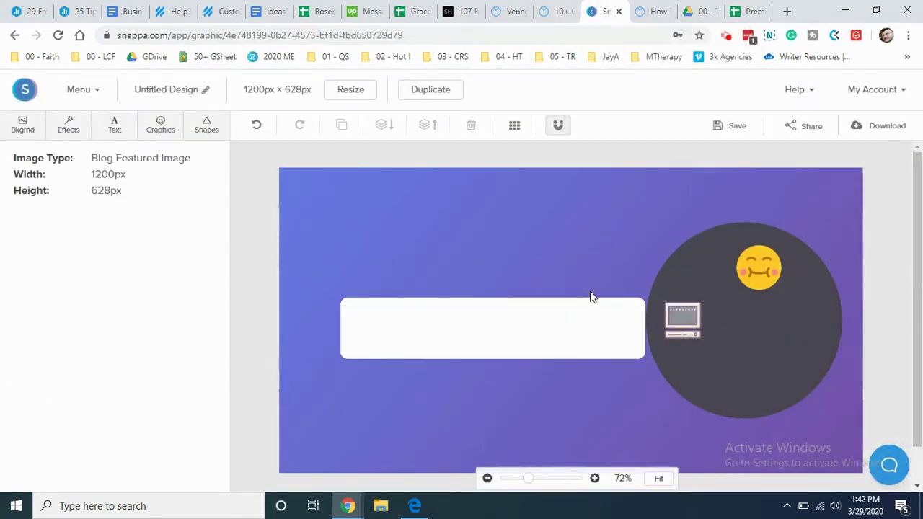
left_click(622, 332)
left_click(607, 274)
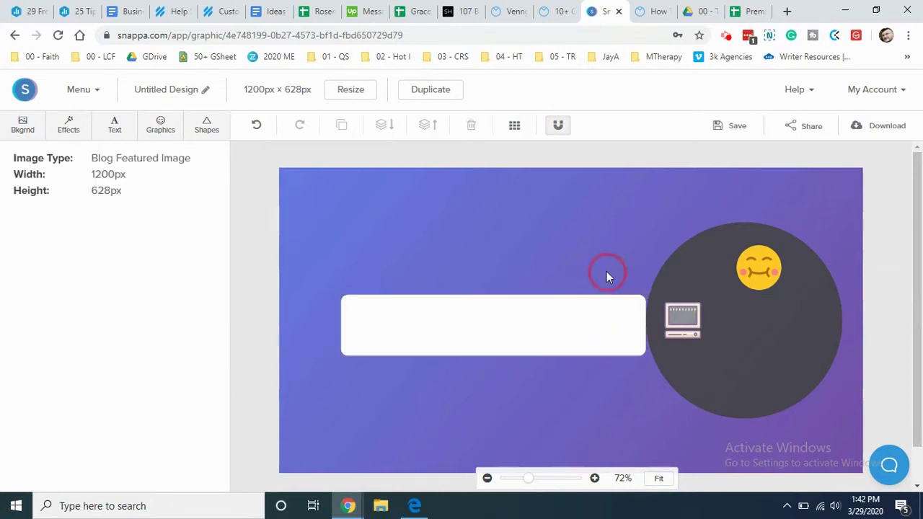
Step: Compare the circular illustration in the Venngage reference banner with the dark circle in the Snappa design
left_click(557, 11)
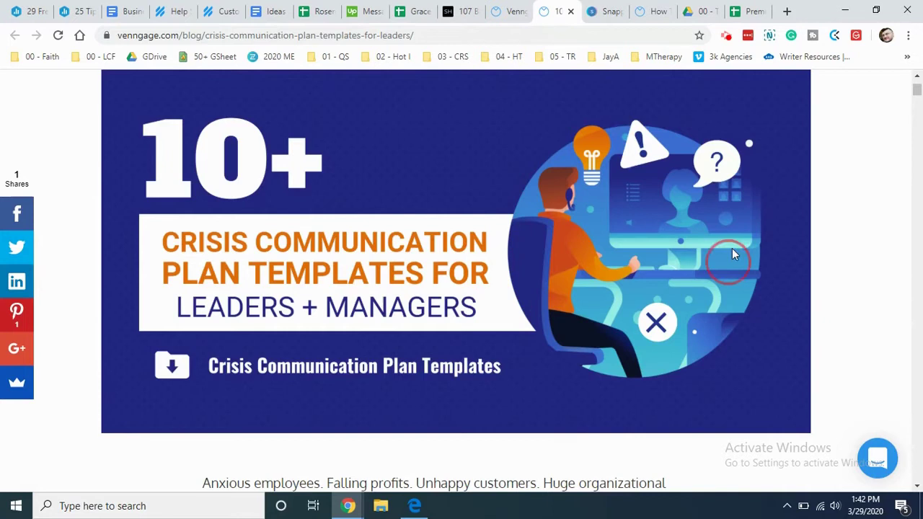
left_click(606, 11)
mouse_move(701, 262)
left_mouse_down()
mouse_move(713, 258)
mouse_move(671, 266)
mouse_move(699, 260)
left_mouse_up()
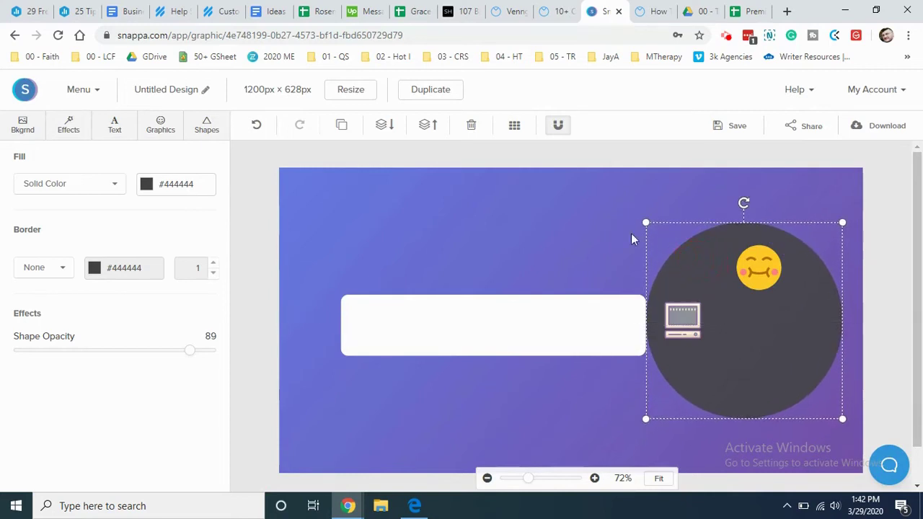
left_click(592, 213)
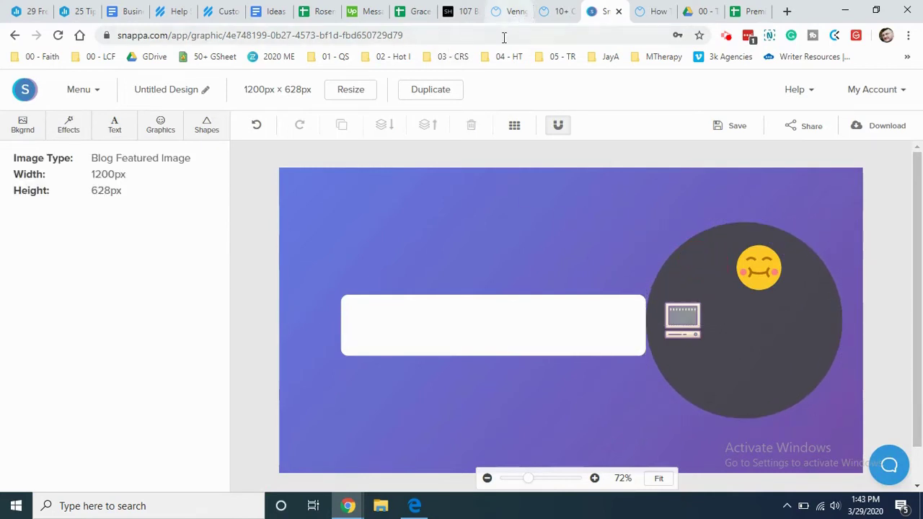
Step: Add a heading text and place it centred on the white rounded bar
left_click(118, 128)
left_click(145, 182)
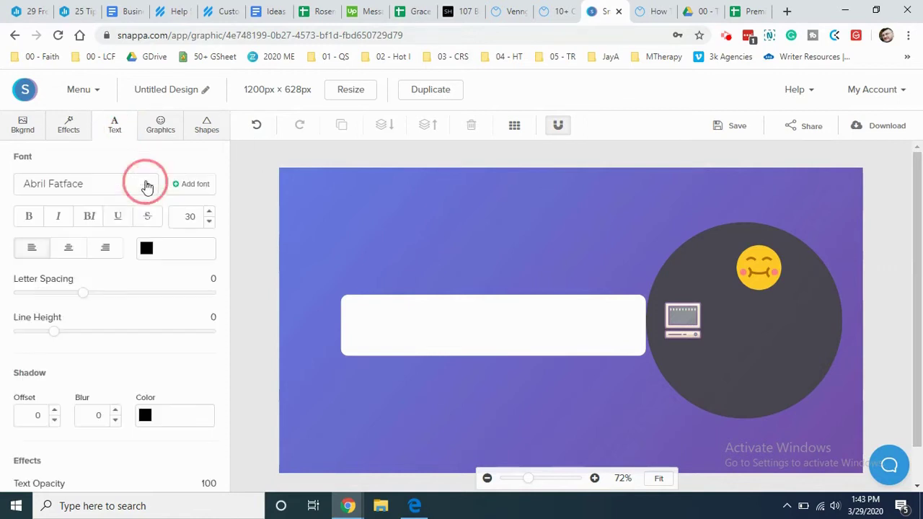
left_click(488, 330)
left_click_drag(488, 330, 498, 330)
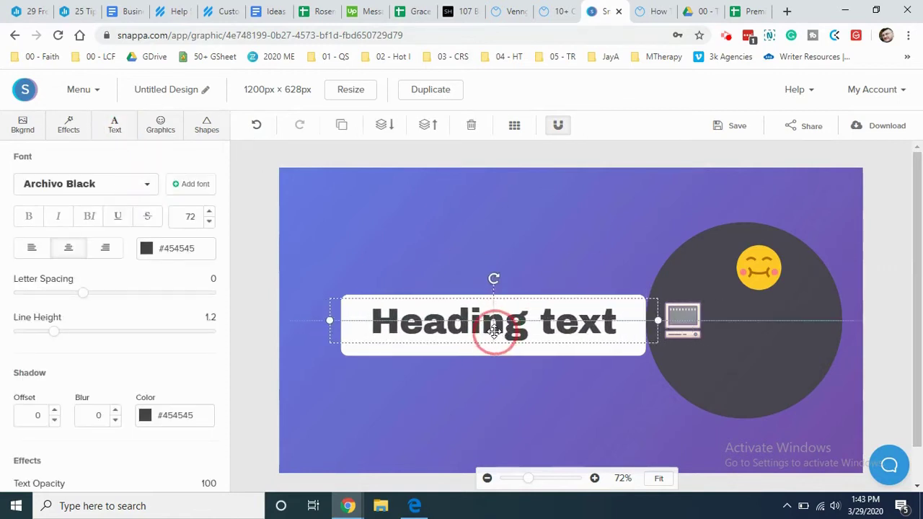
left_click(499, 220)
left_click(558, 12)
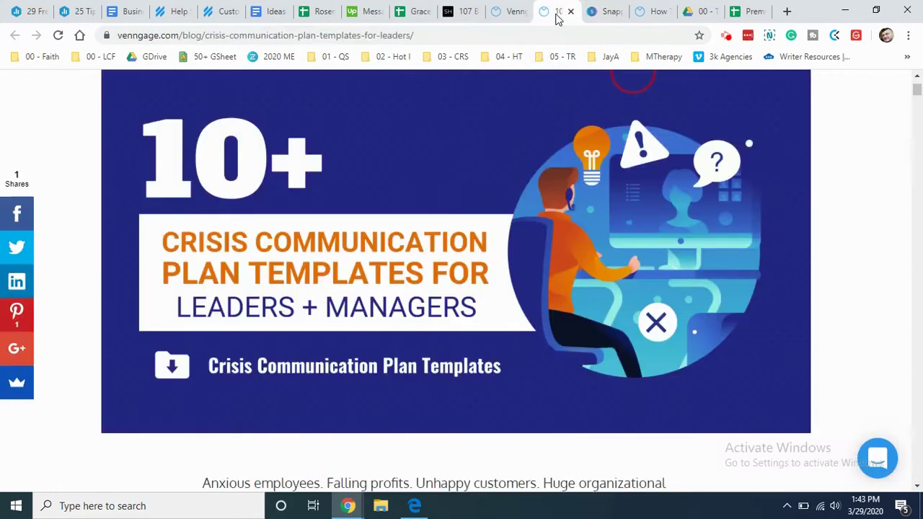
left_click(603, 12)
left_click(160, 124)
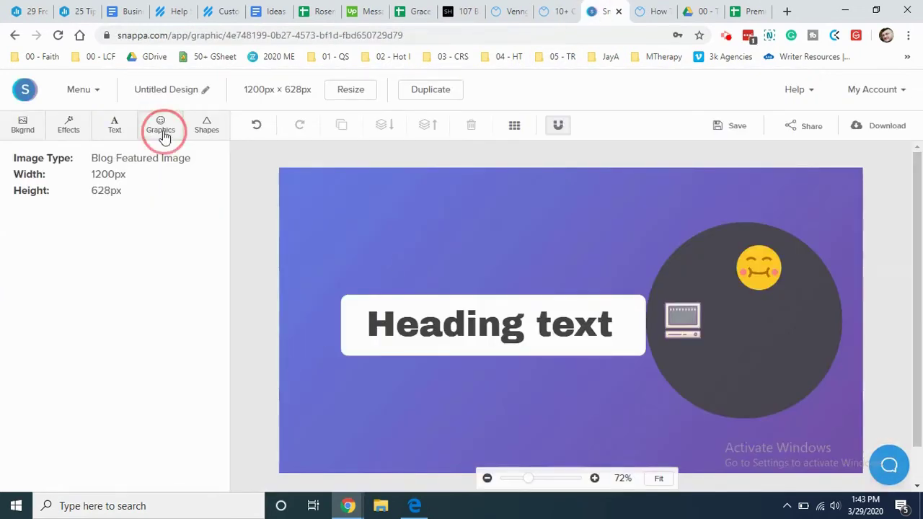
left_click_drag(128, 202, 2, 206)
type("scroll")
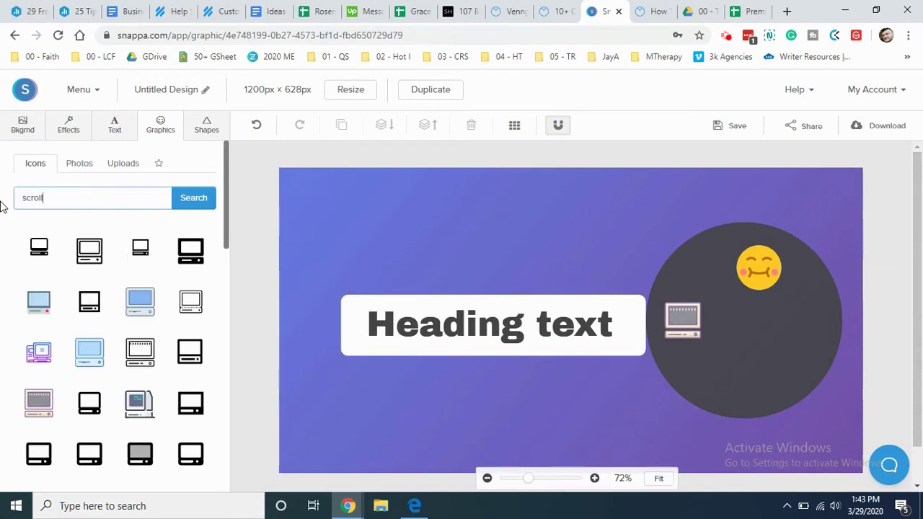
key("Escape")
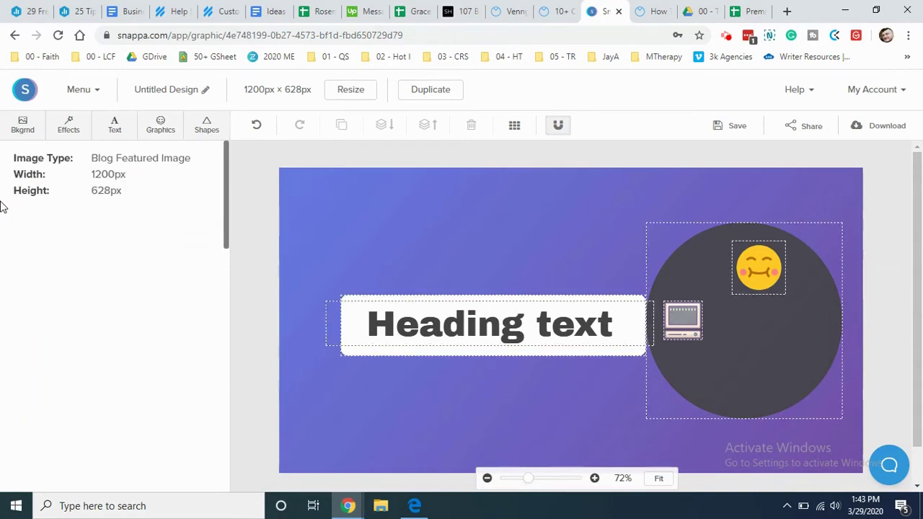
left_click(114, 125)
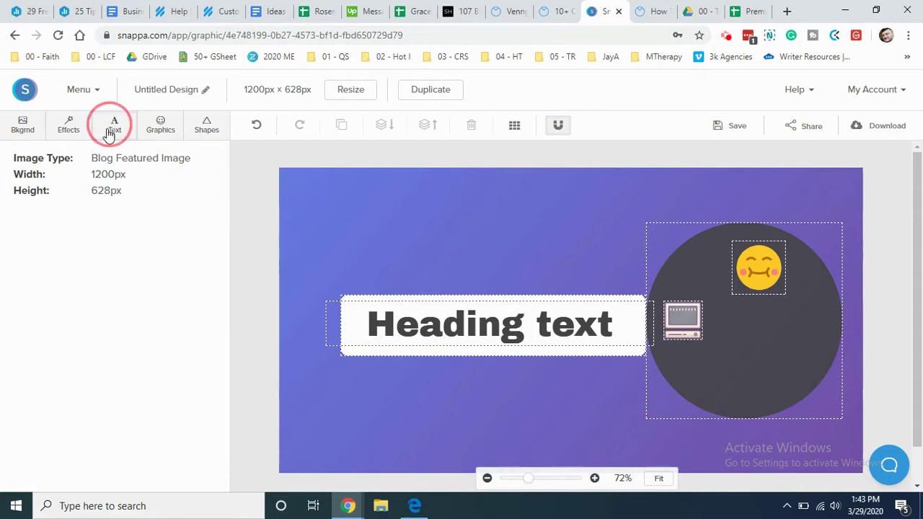
Step: Search the icon graphics for "down arrow"
left_click(155, 133)
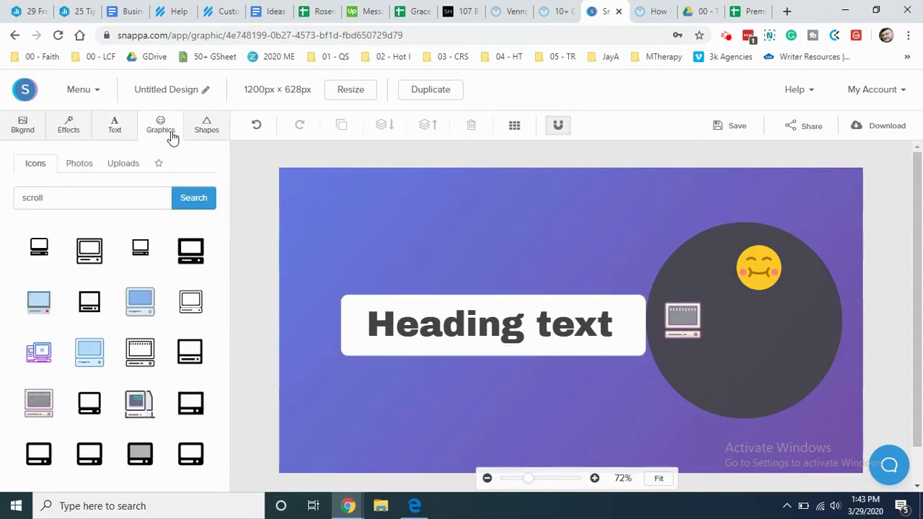
left_click_drag(103, 192, 4, 214)
type("down arrow")
key("Return")
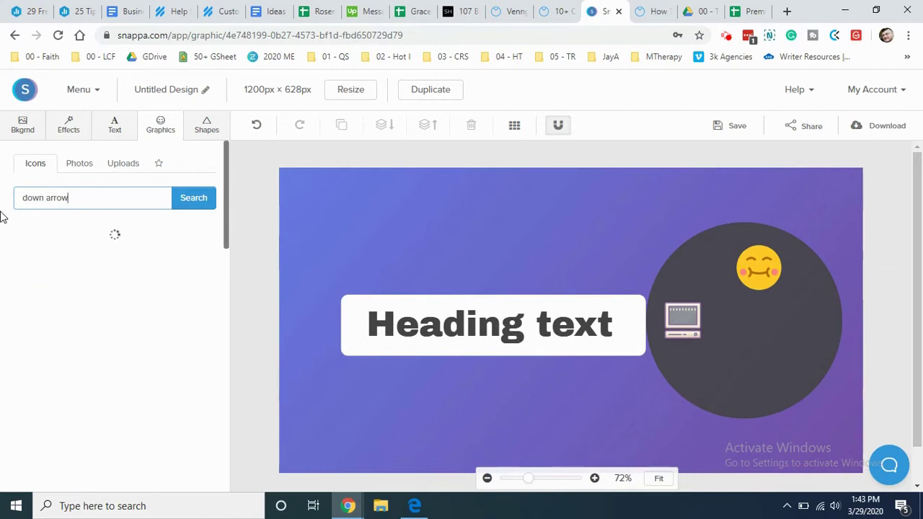
Step: Insert the solid blue down arrow and place it below the left end of the white bar
scroll(140, 303, "down", 3)
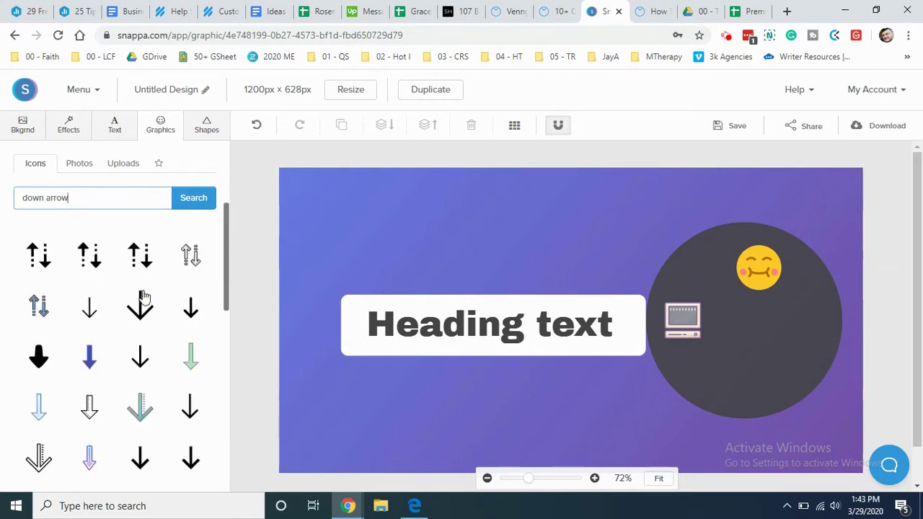
left_click(107, 364)
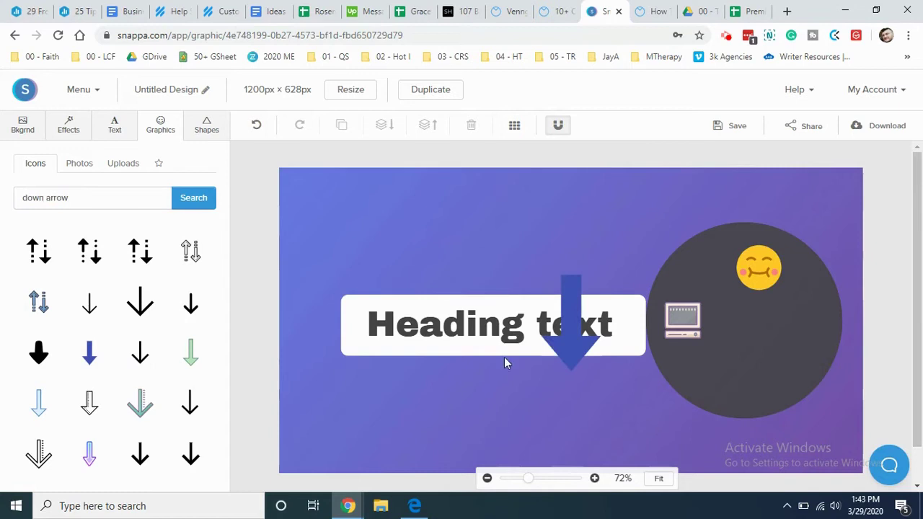
left_click(552, 347)
left_click_drag(551, 347, 362, 422)
Step: Recolor the arrow yellow (#ffce54) and shrink it to fit below the white bar
left_click(69, 163)
left_click(108, 261)
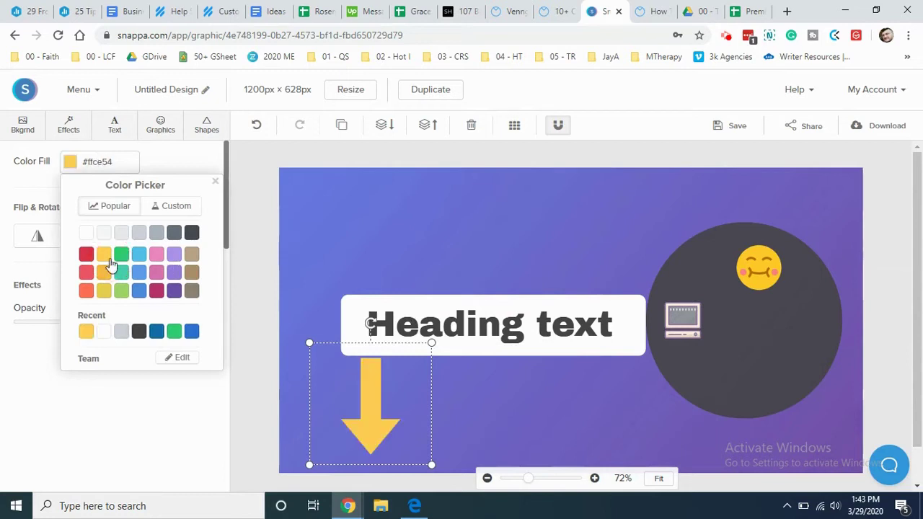
left_click(383, 226)
left_click(364, 432)
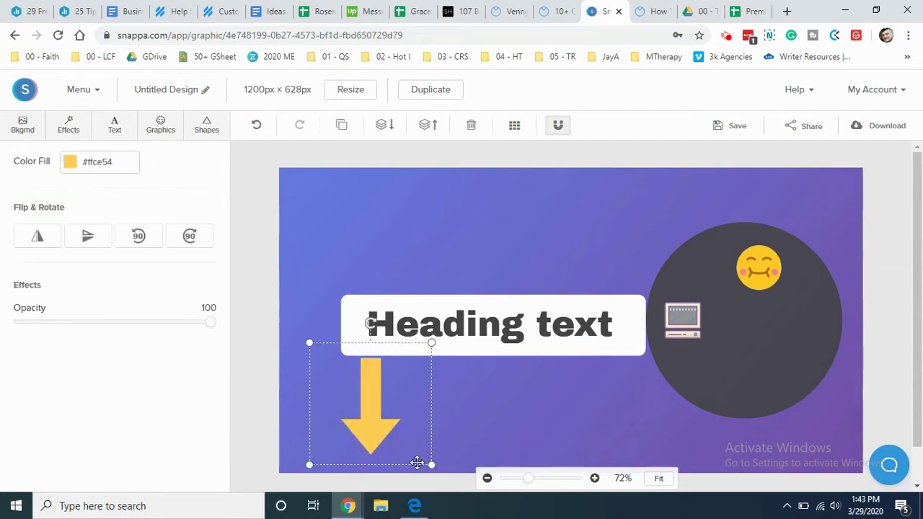
left_click_drag(432, 467, 368, 407)
Step: Try flipping and rotating the yellow arrow in different directions, ending with it pointing down
left_click(88, 236)
left_click(87, 236)
left_click(87, 236)
left_click(31, 240)
left_click(33, 238)
left_click(88, 242)
left_click(139, 241)
left_click(139, 240)
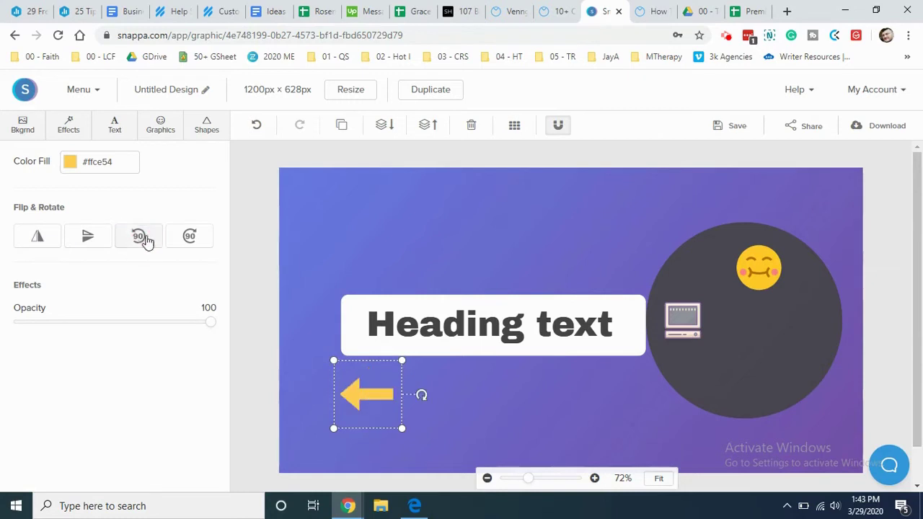
left_click(142, 241)
left_click(140, 241)
left_click(138, 242)
left_click(88, 238)
left_click(88, 239)
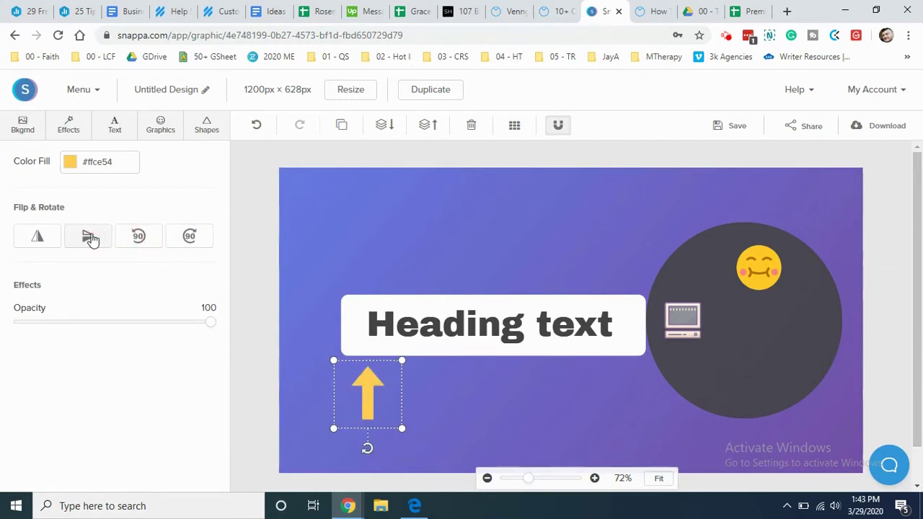
left_click(452, 396)
left_click(382, 390)
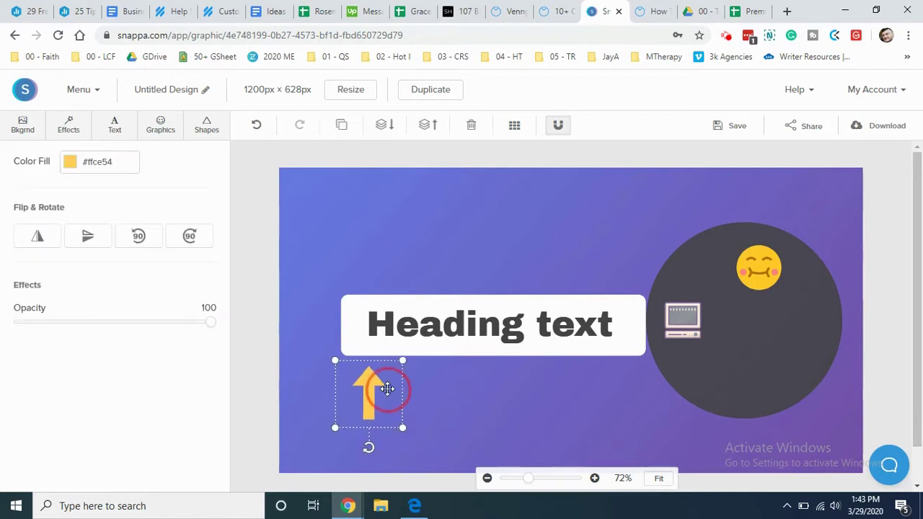
left_click(98, 244)
left_click(340, 196)
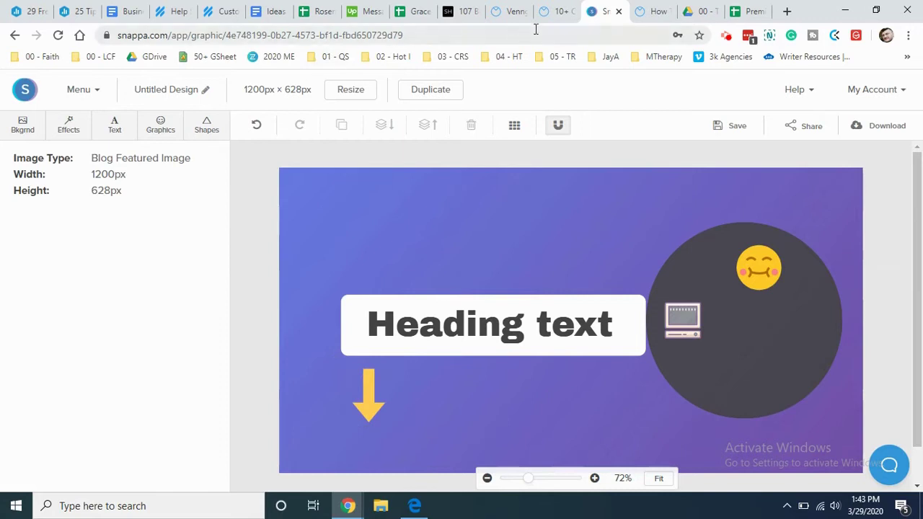
Step: Check the reference banner, then add a second heading text in Snappa, narrow its box and place it beside the yellow arrow
left_click(562, 11)
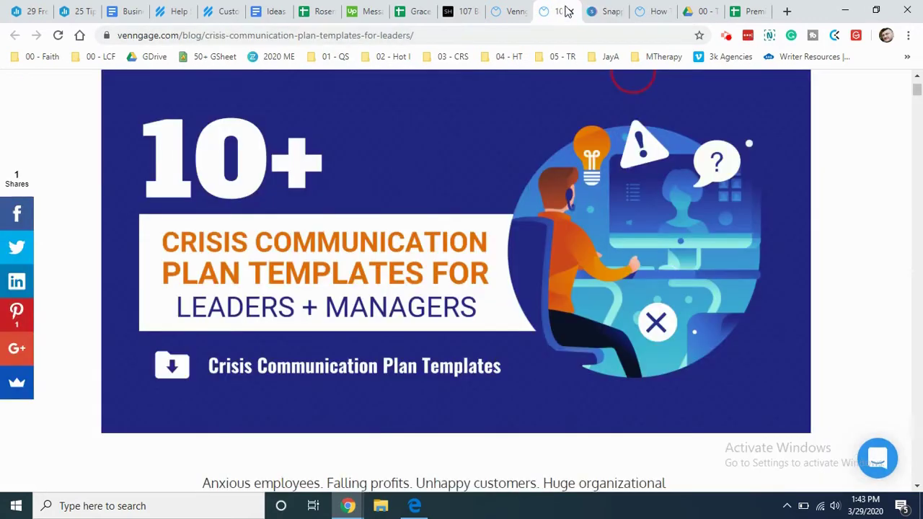
left_click(602, 11)
left_click(108, 123)
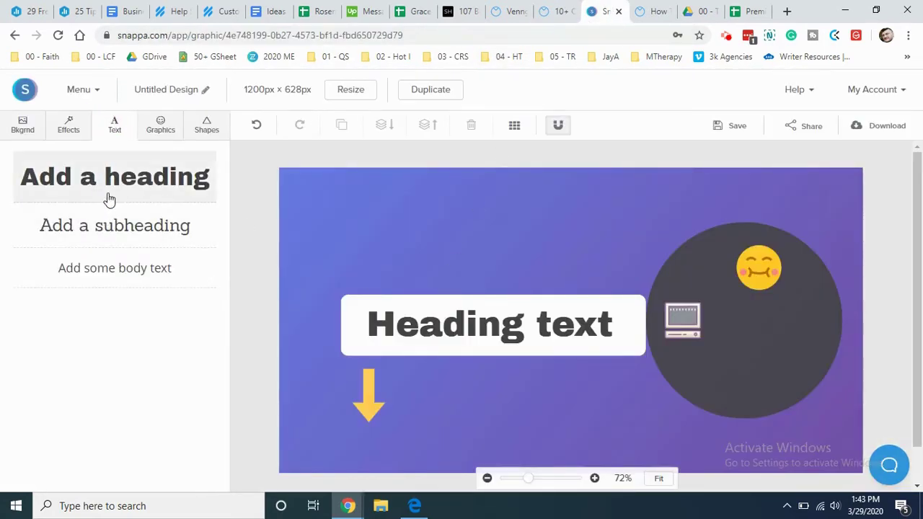
left_click(107, 199)
left_click_drag(520, 314, 466, 386)
left_click_drag(678, 394, 633, 392)
left_click(480, 438)
left_click_drag(476, 396, 494, 392)
left_click(411, 249)
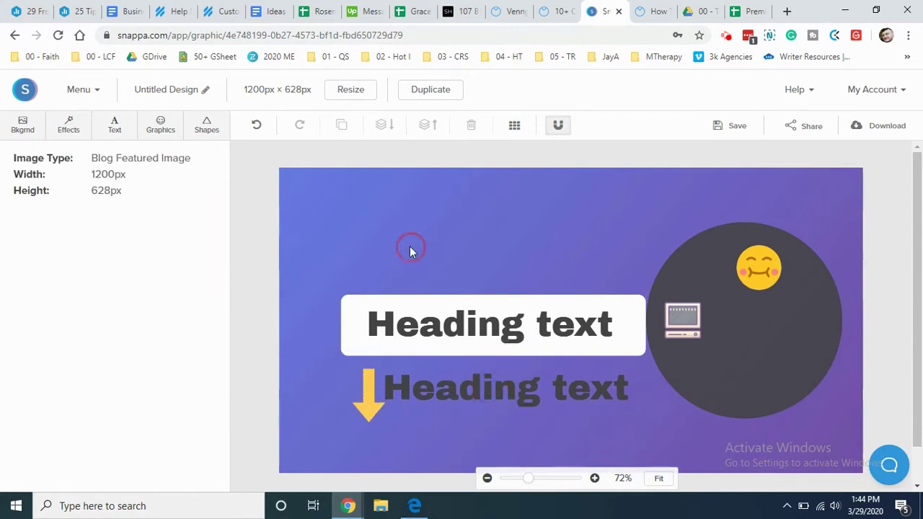
left_click_drag(451, 395, 454, 392)
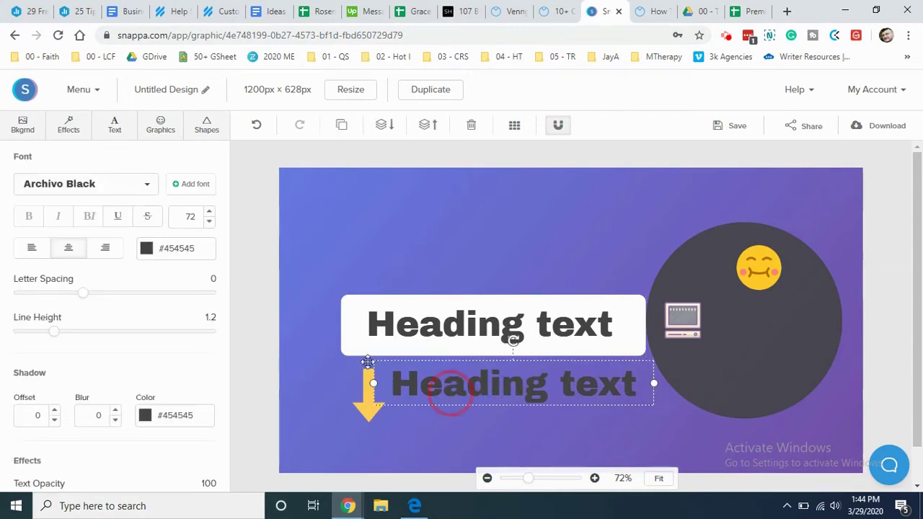
Step: Recolor the heading beside the yellow arrow white and return to the Venngage reference banner for comparison
left_click(148, 248)
left_click(163, 322)
left_click(500, 223)
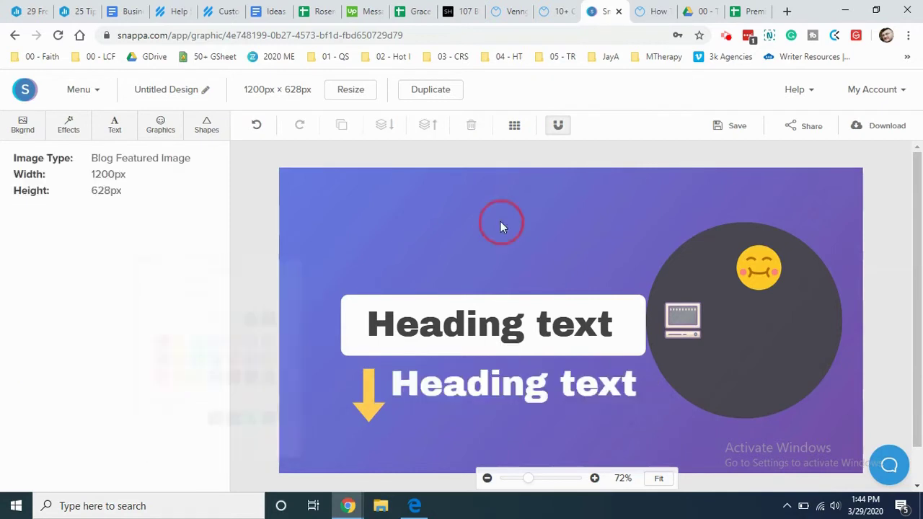
left_click(562, 12)
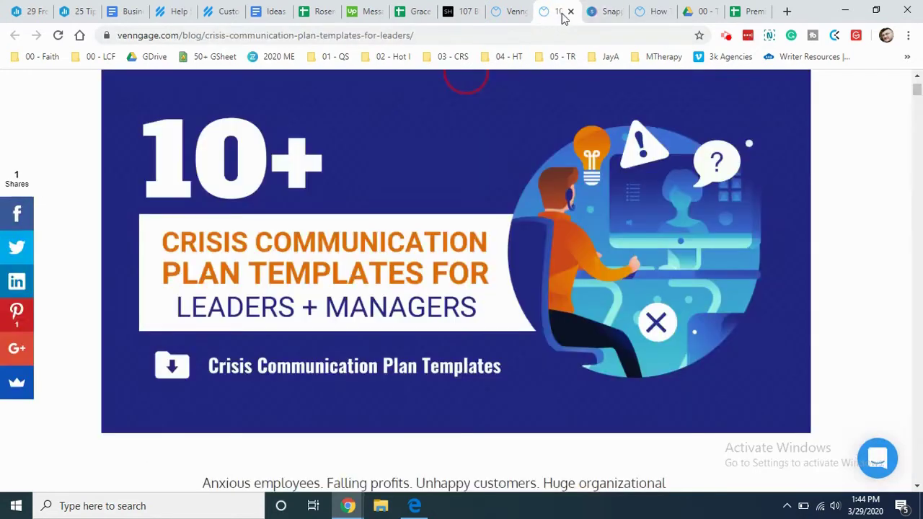
Step: Check the Venngage reference banner, then add a third heading text in Snappa and place it above the white title bar
left_click(600, 12)
left_click(560, 13)
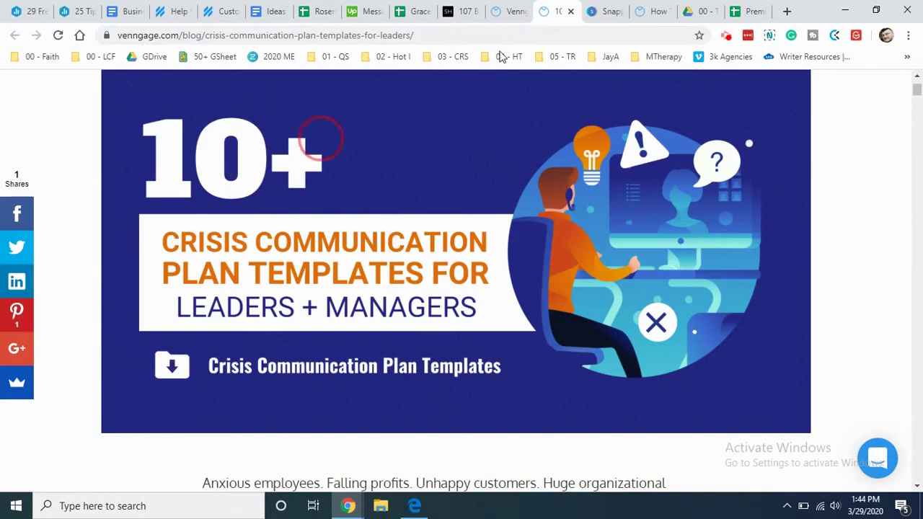
left_click(598, 13)
left_click(112, 127)
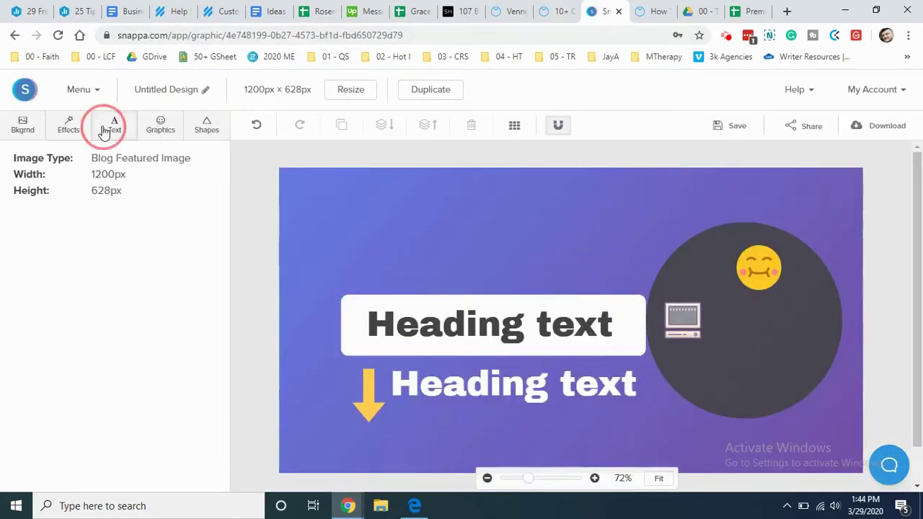
left_click(123, 179)
left_click_drag(550, 326, 454, 235)
Step: Change the top heading's font to Anton, insert "10+" before its text and delete the old wording after the H
left_click(202, 218)
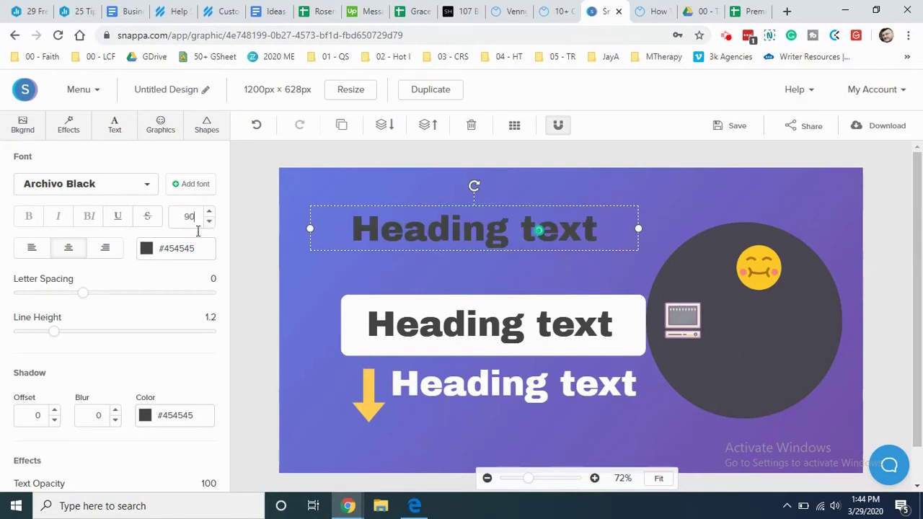
left_click(148, 185)
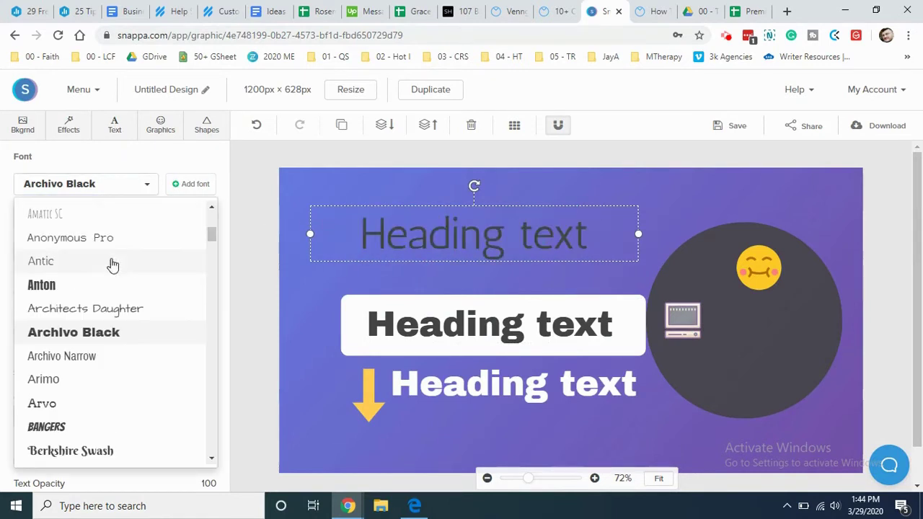
left_click(96, 286)
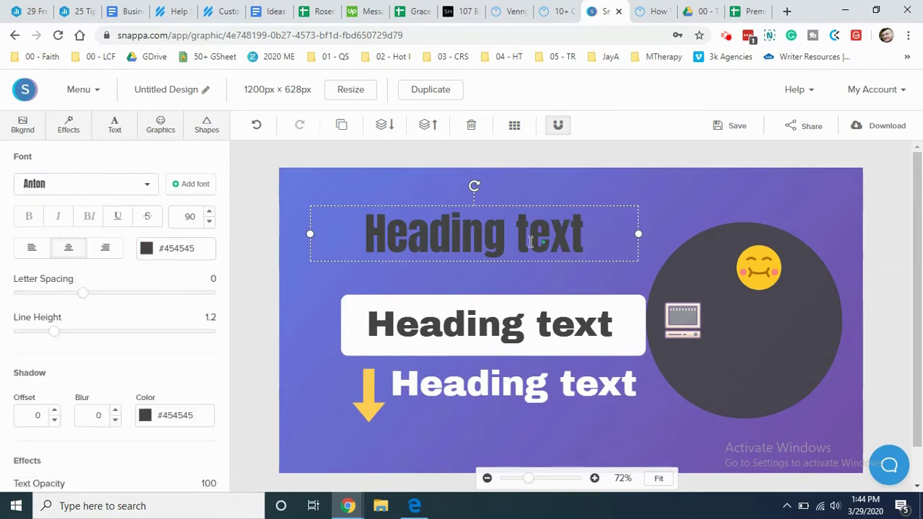
left_click(359, 234)
type("10+")
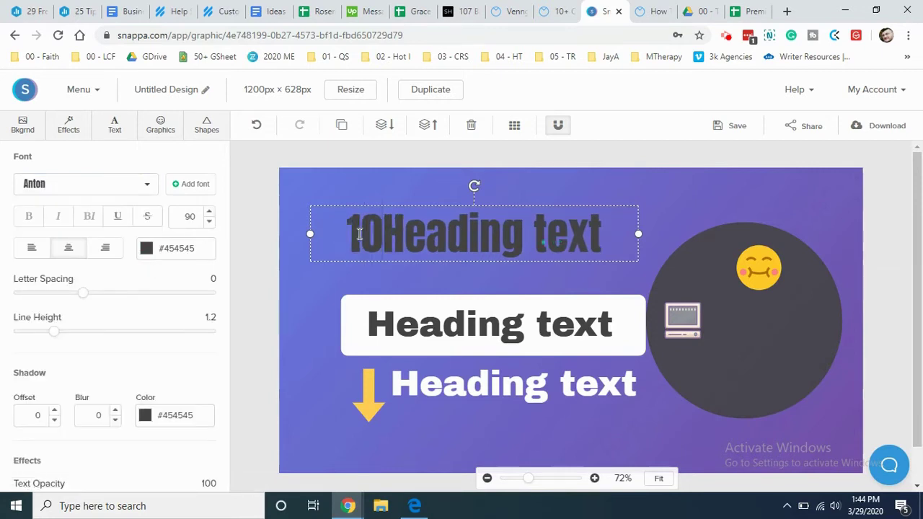
left_click_drag(415, 238, 664, 238)
key("BackSpace")
left_click(421, 204)
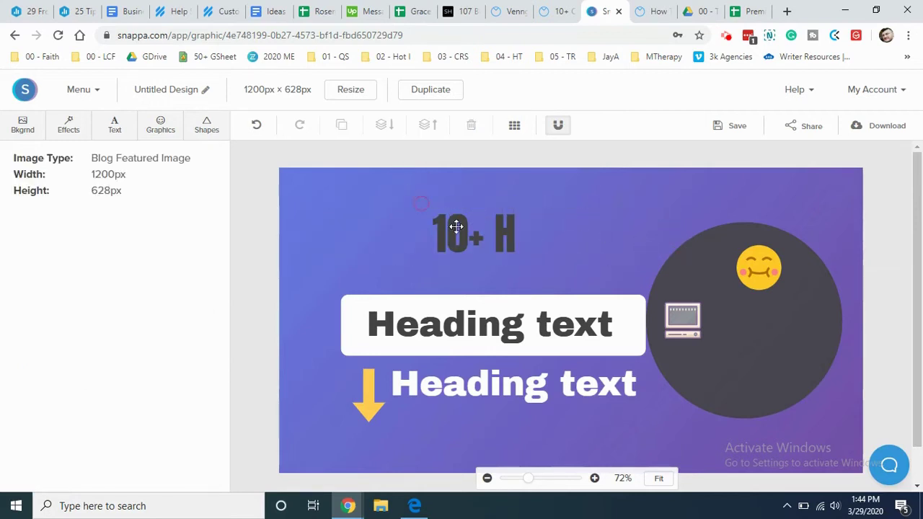
Step: Set the top heading's font size to 150 and move it toward the banner's upper-left area
left_click(468, 234)
double_click(538, 238)
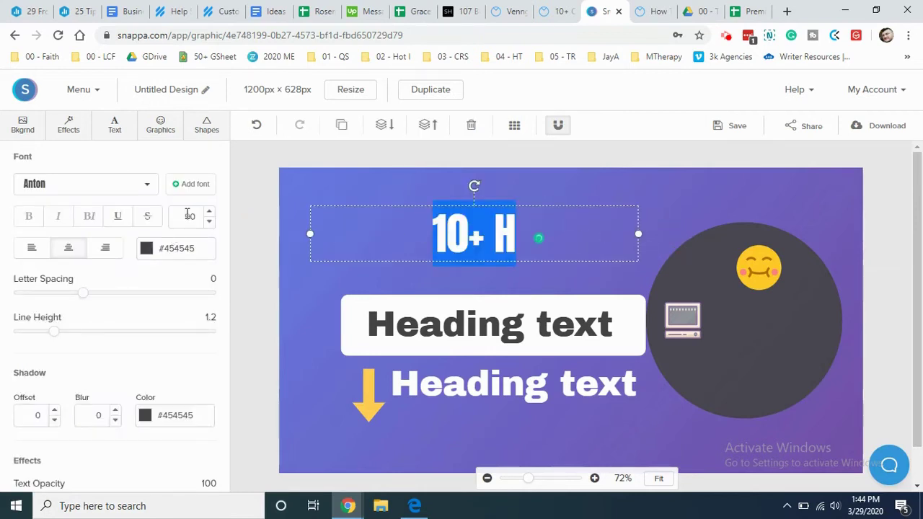
left_click(187, 214)
key("BackSpace")
key("BackSpace")
type("16")
key("BackSpace")
type("50")
left_click(677, 199)
left_click_drag(479, 249, 404, 234)
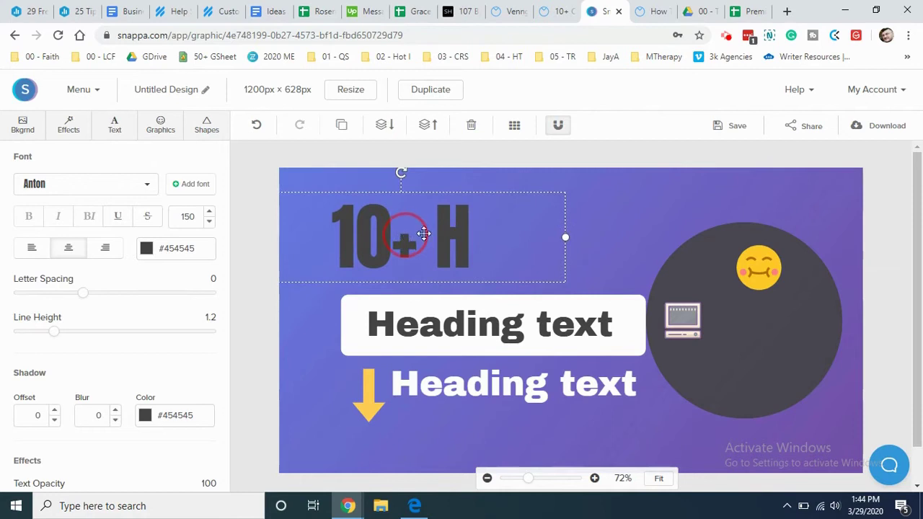
left_click(682, 200)
Step: Check the reference banner, then trim the top heading to "10+" in Snappa and shift it closer to the white bar
left_click(565, 19)
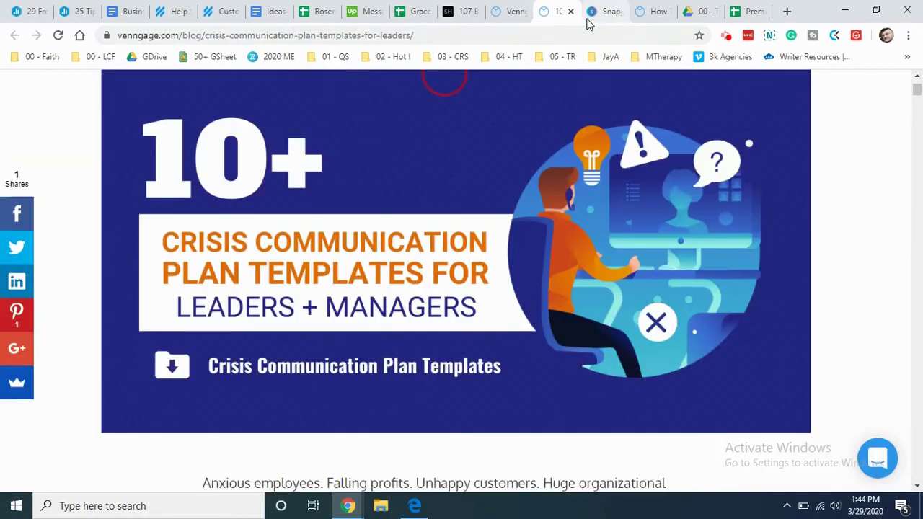
left_click(589, 20)
left_click(443, 243)
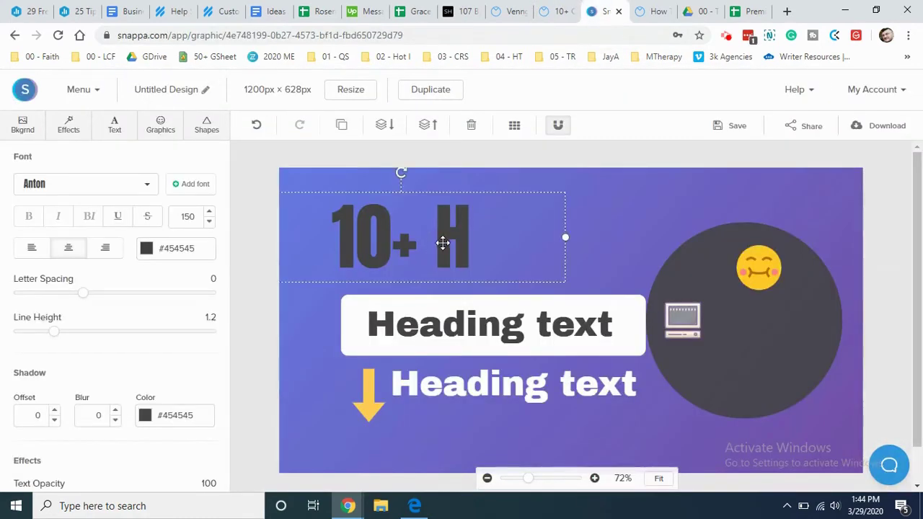
left_click(477, 243)
key("BackSpace")
key("BackSpace")
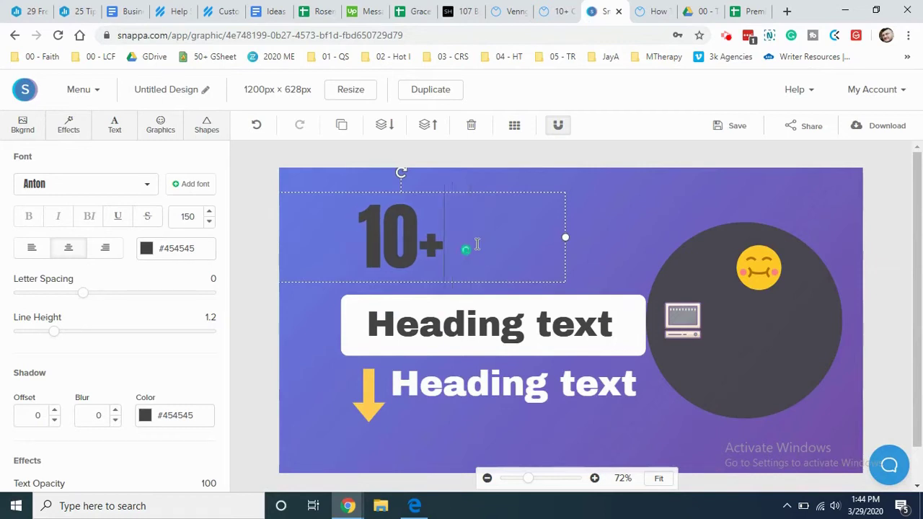
left_click(620, 226)
left_click_drag(410, 238, 401, 246)
left_click(609, 210)
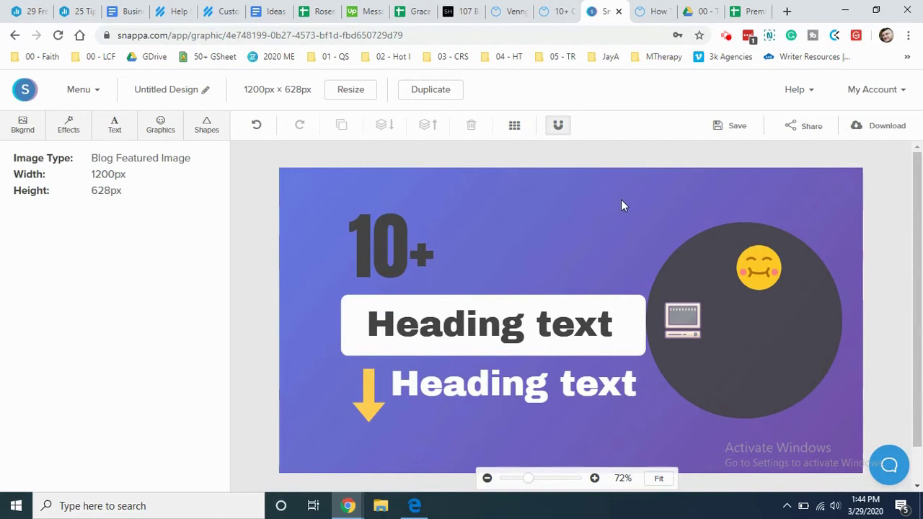
Step: Compare with the reference banner, then apply a #146da8 color overlay at 72 to the background in Snappa
left_click(560, 11)
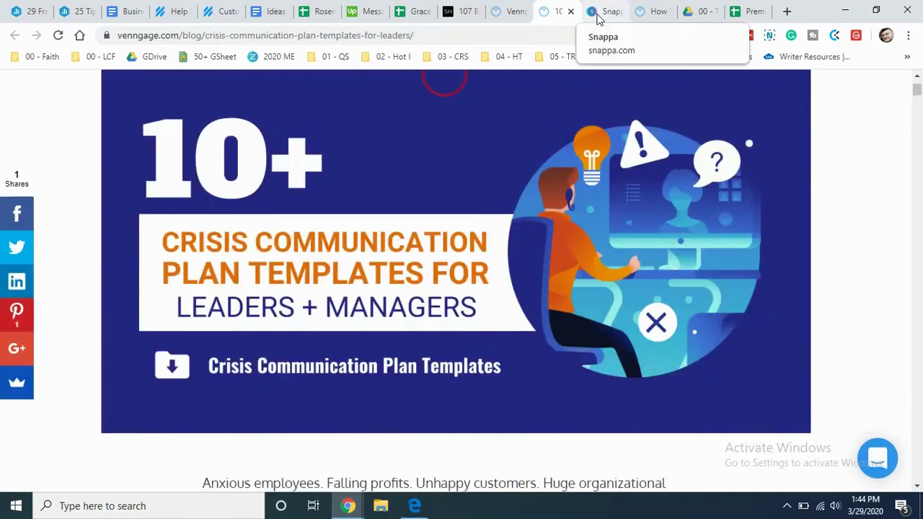
left_click(597, 14)
left_click(566, 12)
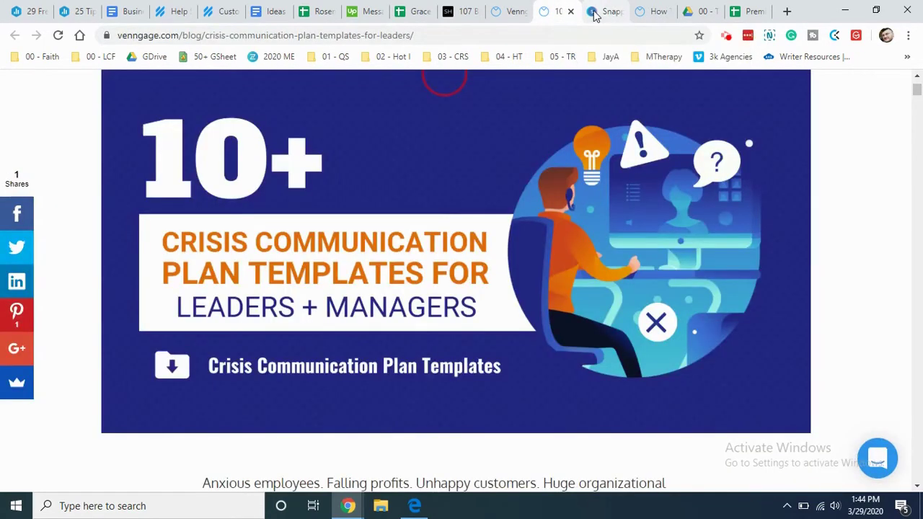
left_click(594, 13)
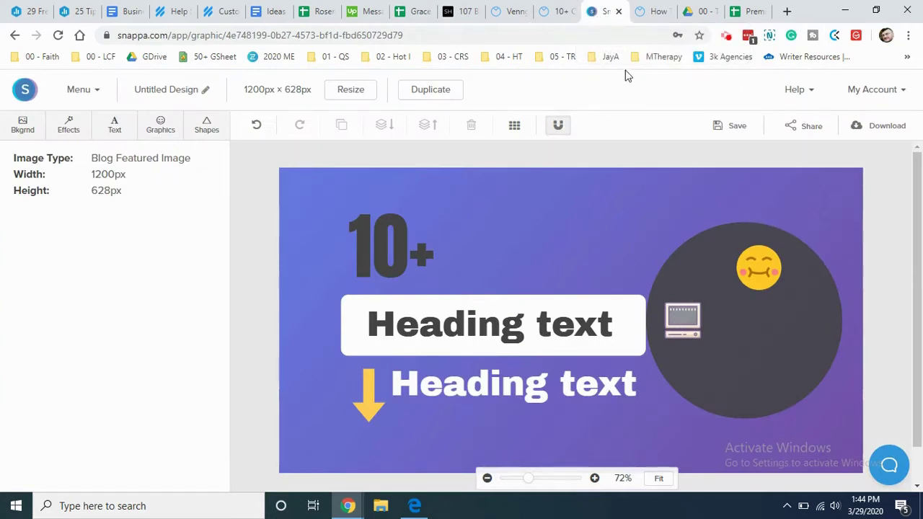
left_click(160, 124)
left_click(117, 126)
left_click(67, 131)
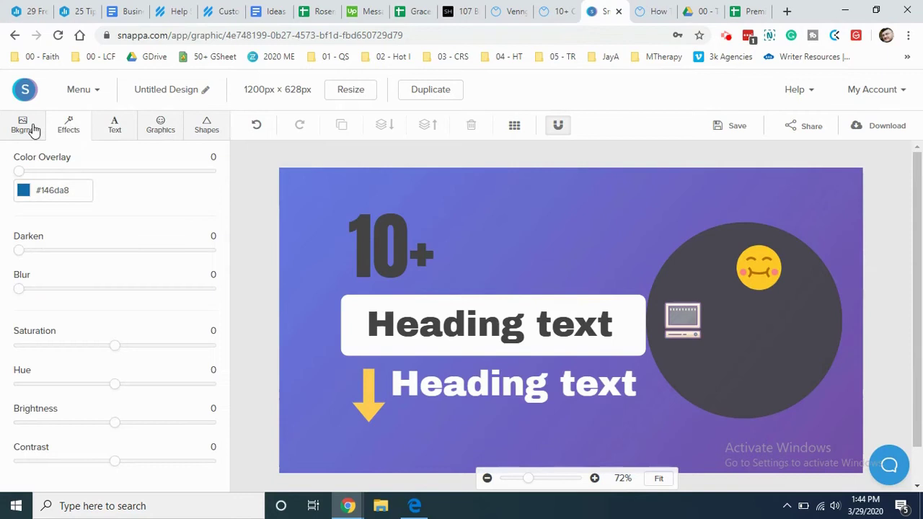
left_click(23, 192)
left_click(39, 173)
mouse_move(39, 173)
left_mouse_down()
mouse_move(198, 176)
mouse_move(6, 177)
mouse_move(53, 173)
left_mouse_up()
mouse_move(144, 174)
left_mouse_down()
mouse_move(221, 171)
mouse_move(159, 179)
mouse_move(153, 189)
left_mouse_up()
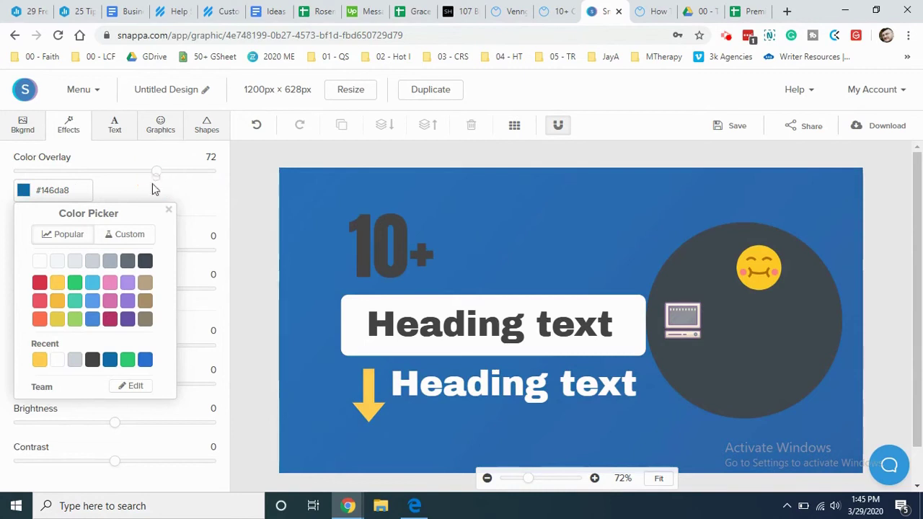
left_click(212, 202)
Step: Adjust the background effects to blur 26, hue 4, brightness 37 and contrast -12
left_click_drag(44, 257, 69, 292)
mouse_move(119, 352)
left_mouse_down()
mouse_move(6, 346)
mouse_move(305, 346)
mouse_move(116, 351)
left_mouse_up()
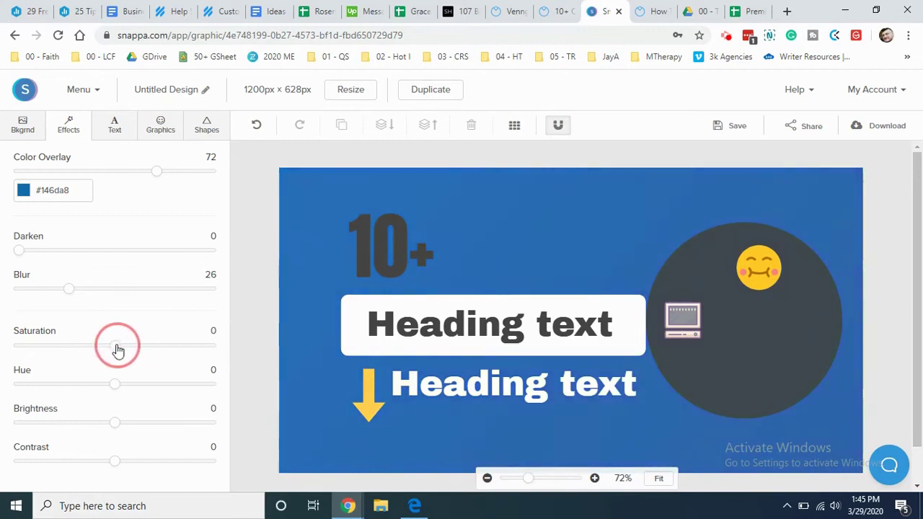
mouse_move(116, 386)
left_mouse_down()
mouse_move(206, 389)
mouse_move(8, 391)
mouse_move(120, 390)
left_mouse_up()
left_click_drag(114, 423, 152, 441)
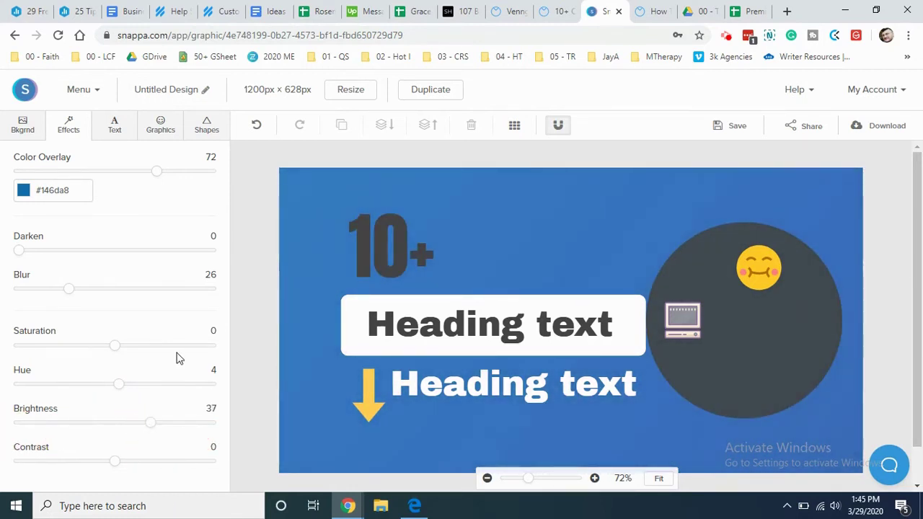
mouse_move(115, 468)
left_mouse_down()
mouse_move(162, 463)
mouse_move(82, 462)
mouse_move(103, 462)
left_mouse_up()
scroll(271, 297, "down", 1)
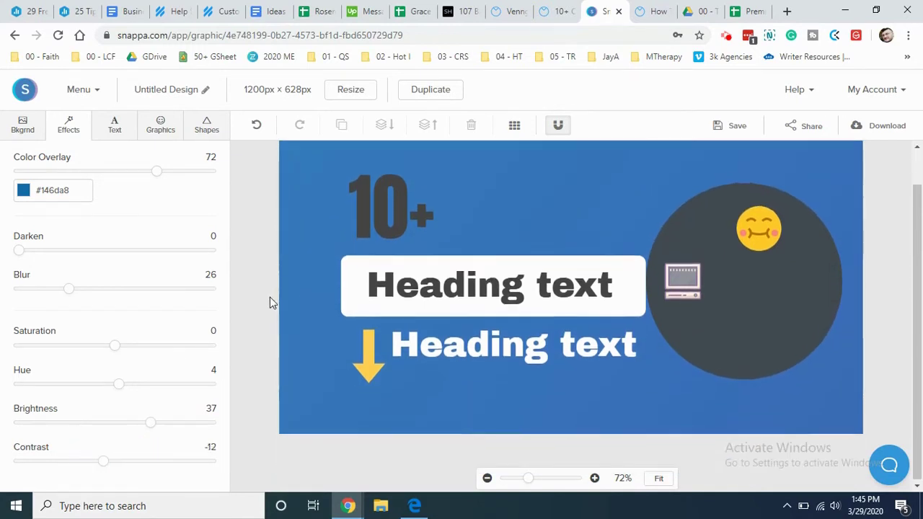
scroll(269, 297, "up", 1)
Step: Compare the Venngage reference banner with the recreated design in Snappa, checking layout, colors and text placement
left_click(547, 11)
left_click(480, 258)
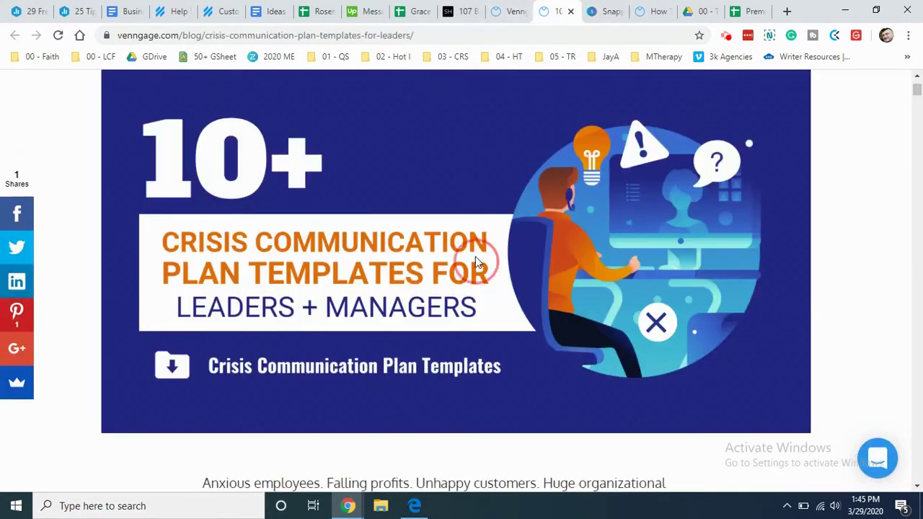
scroll(480, 254, "down", 4)
scroll(480, 253, "up", 5)
left_click(605, 12)
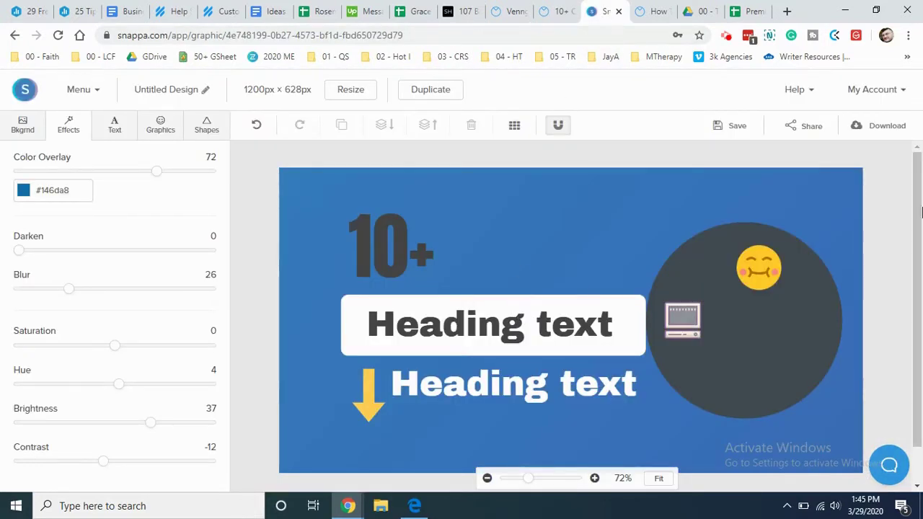
scroll(915, 210, "down", 1)
scroll(915, 209, "up", 1)
scroll(561, 270, "down", 1)
scroll(570, 264, "up", 1)
Step: Switch to the Venngage blog listing and examine the banner styles of the most recent posts
left_click(511, 12)
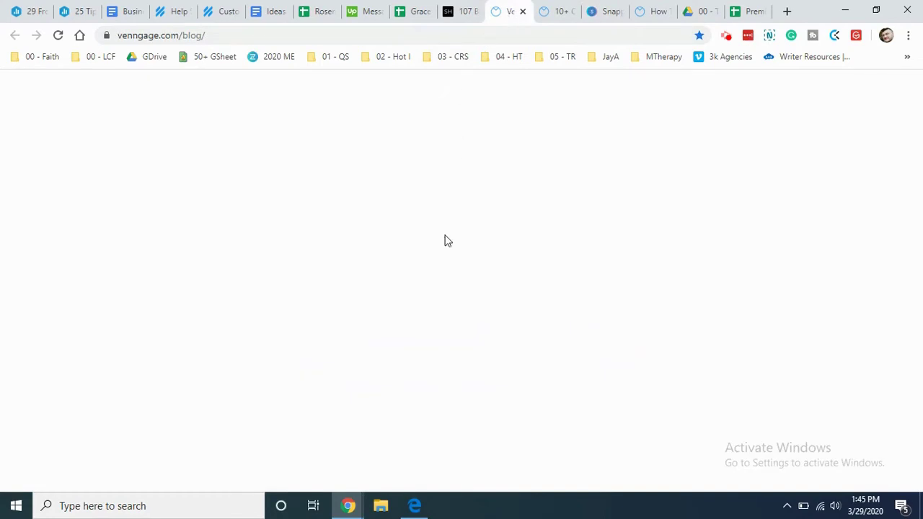
scroll(592, 235, "down", 4)
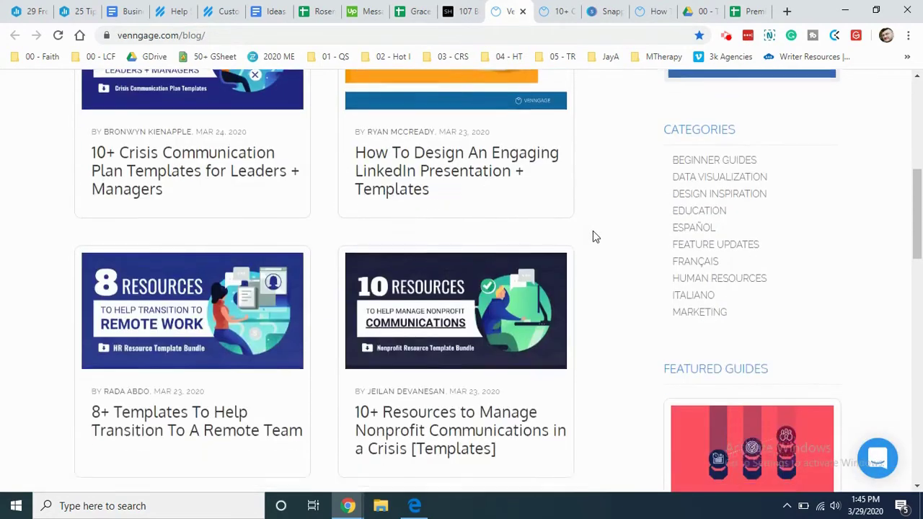
scroll(593, 237, "up", 6)
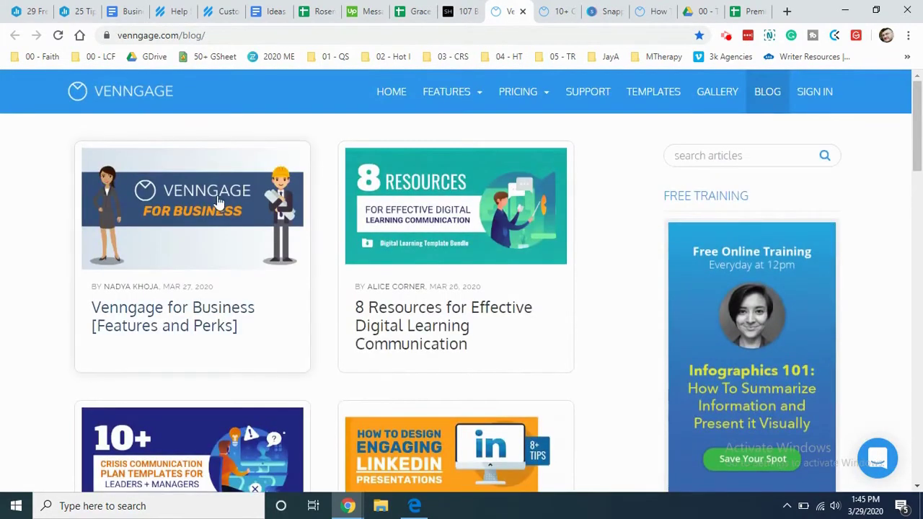
scroll(331, 225, "down", 4)
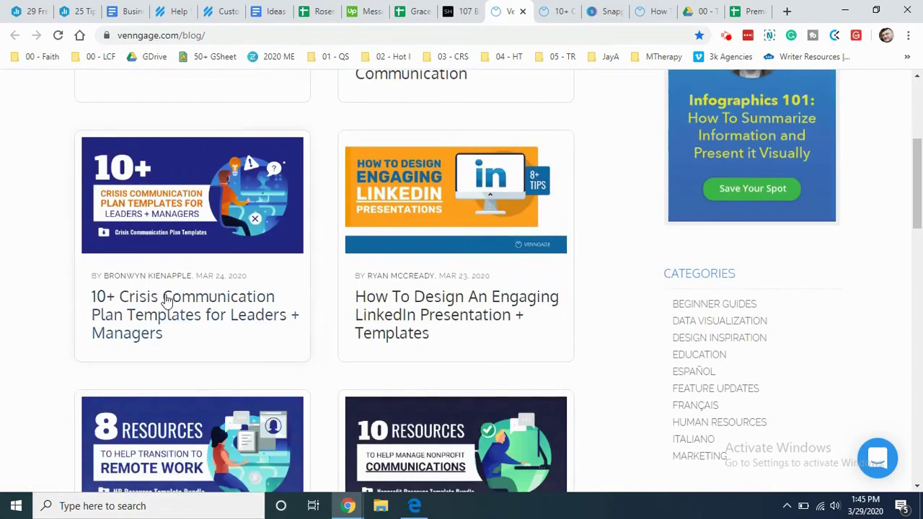
scroll(436, 274, "up", 4)
scroll(440, 272, "down", 1)
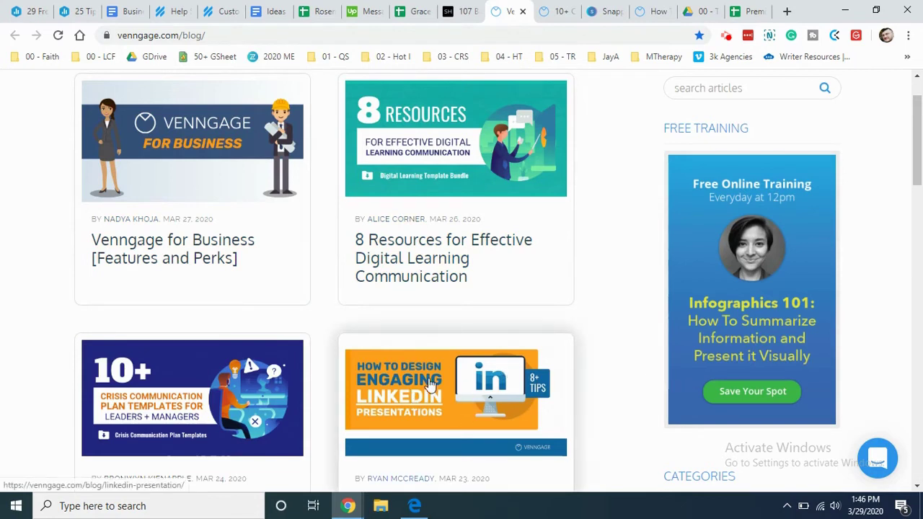
scroll(428, 386, "down", 1)
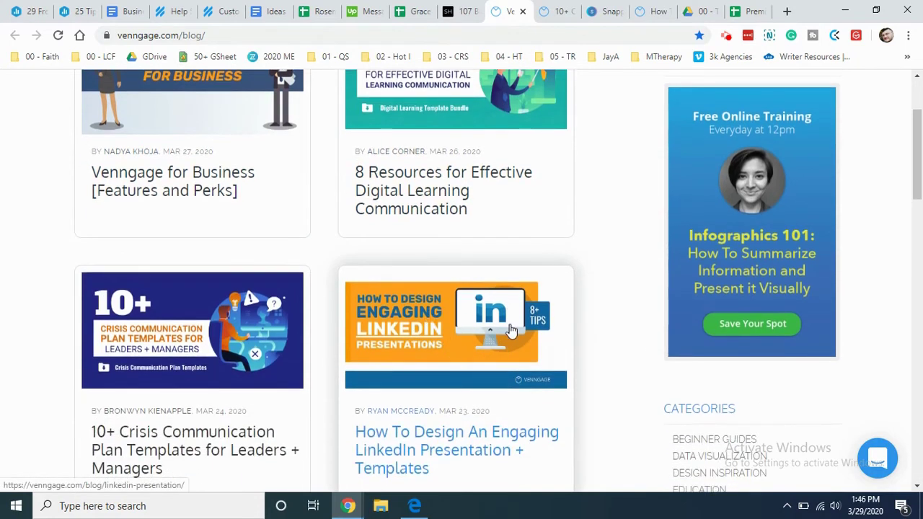
scroll(510, 328, "down", 4)
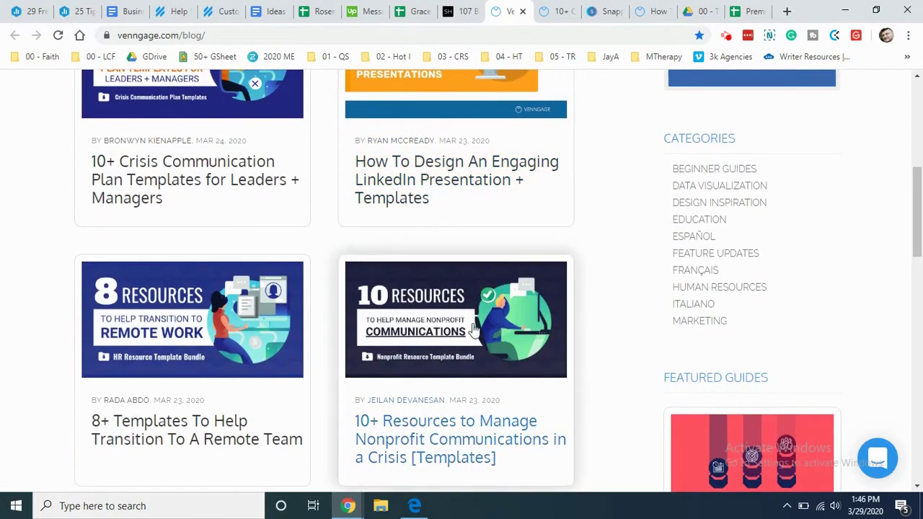
scroll(269, 310, "up", 4)
scroll(270, 310, "down", 2)
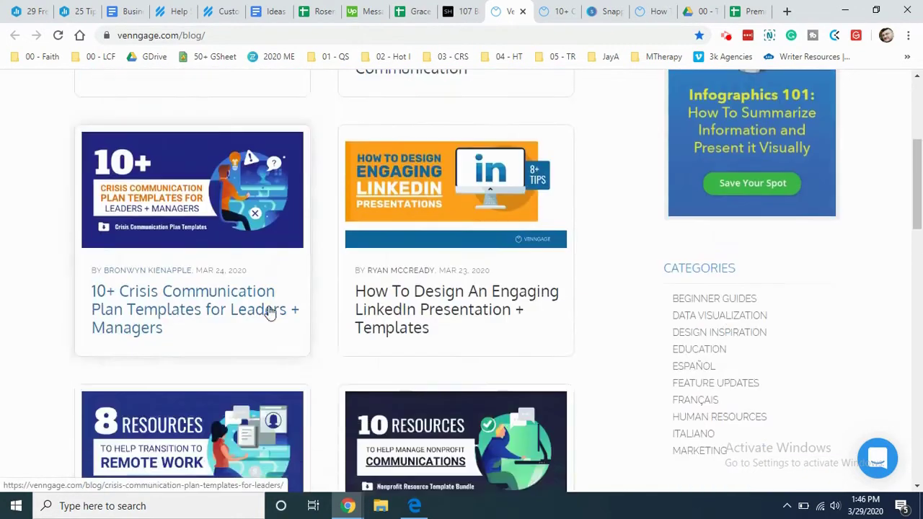
Step: Look through the older post banners on the Venngage blog and open the listing's second page
scroll(269, 310, "down", 6)
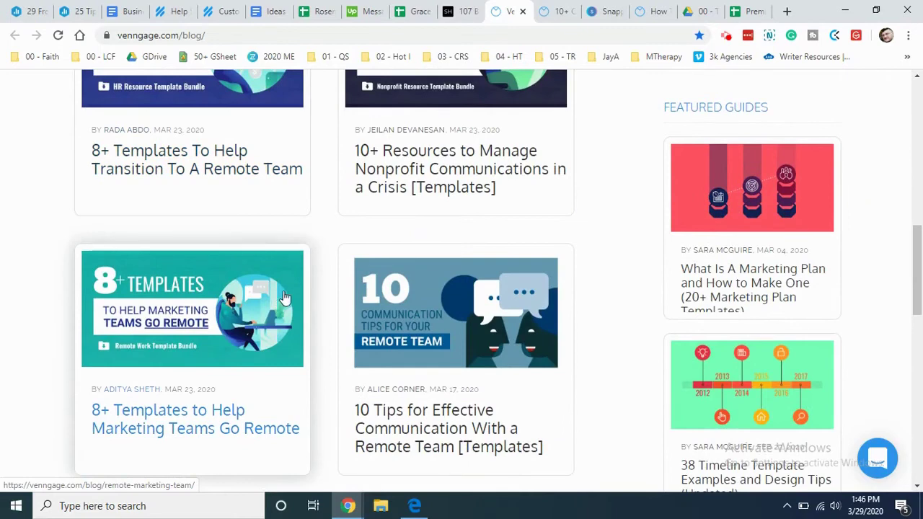
scroll(286, 296, "down", 5)
scroll(287, 292, "up", 2)
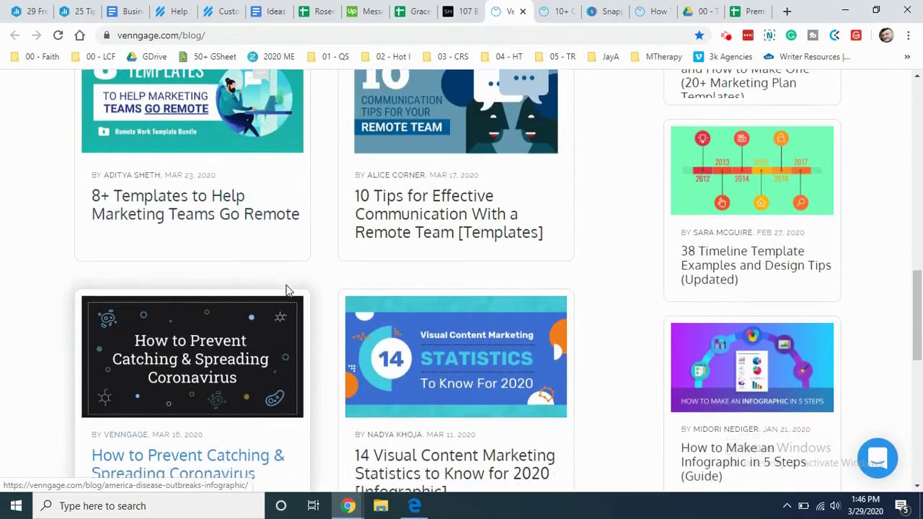
scroll(287, 289, "down", 4)
left_click(409, 305)
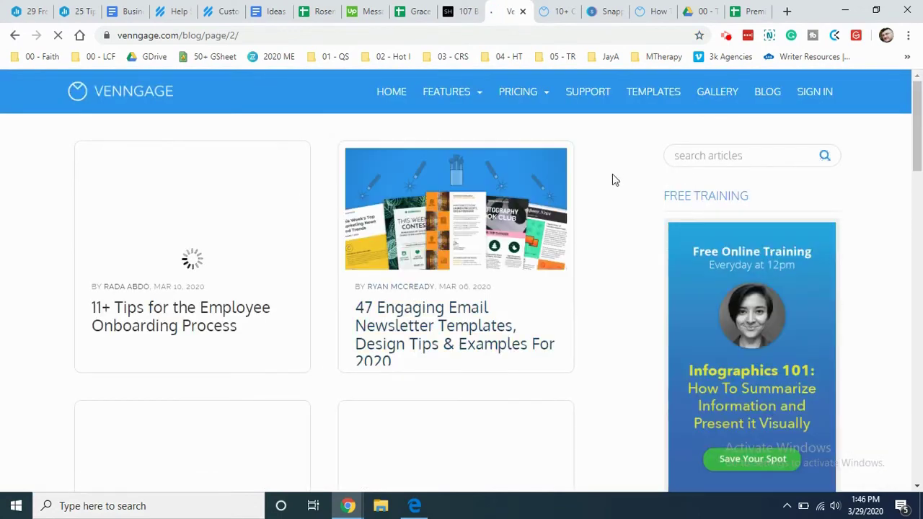
mouse_move(919, 129)
left_mouse_down()
mouse_move(921, 388)
mouse_move(921, 257)
mouse_move(919, 330)
mouse_move(909, 325)
mouse_move(920, 124)
left_mouse_up()
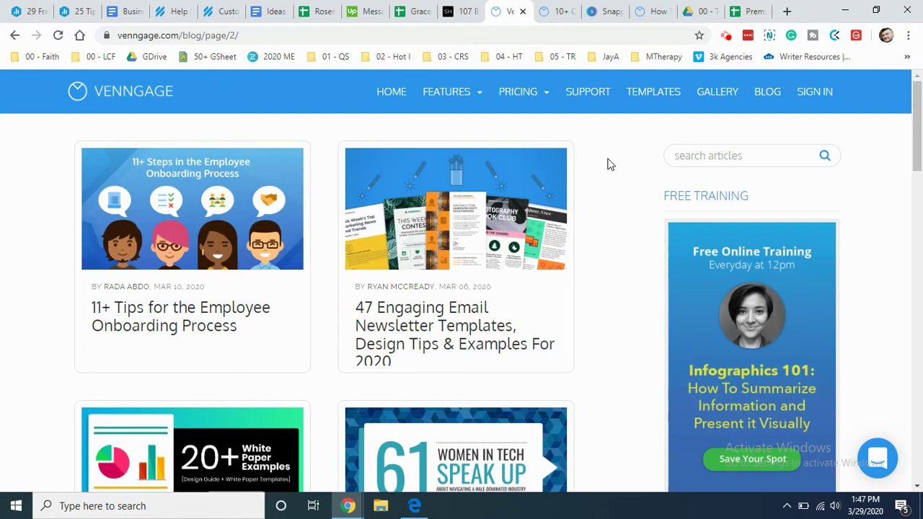
Step: Switch to the "107 Blog Topic Ideas to Start a Blog That Matters" article and examine its title and header image
left_click(477, 13)
scroll(520, 266, "down", 15)
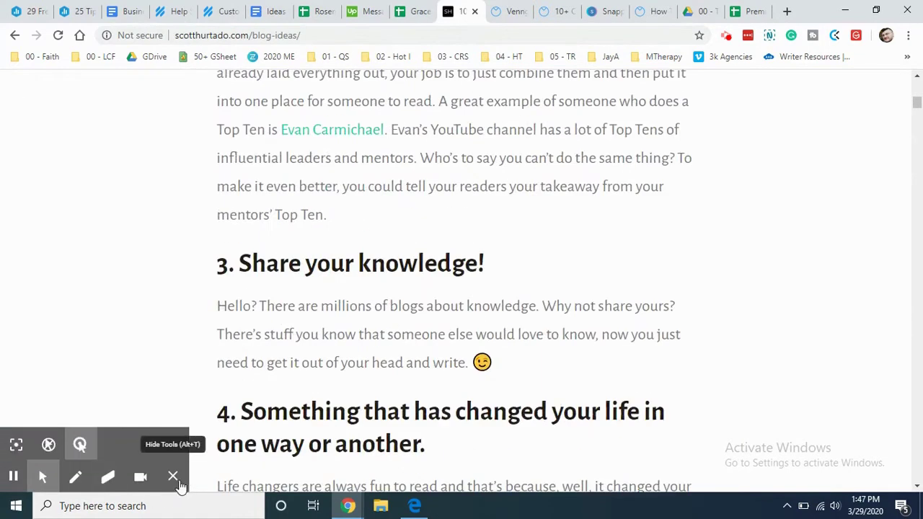
left_click(179, 478)
left_click_drag(918, 108, 918, 81)
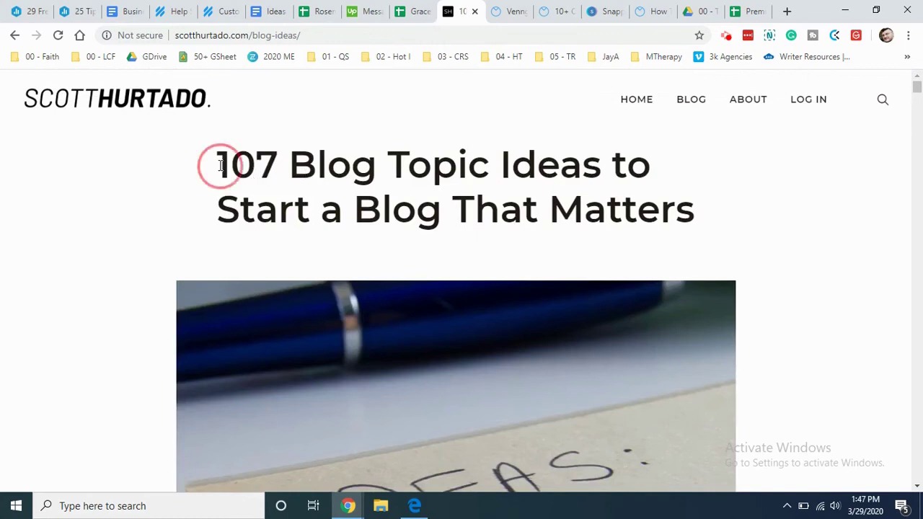
left_click_drag(376, 151, 483, 154)
left_click(483, 155)
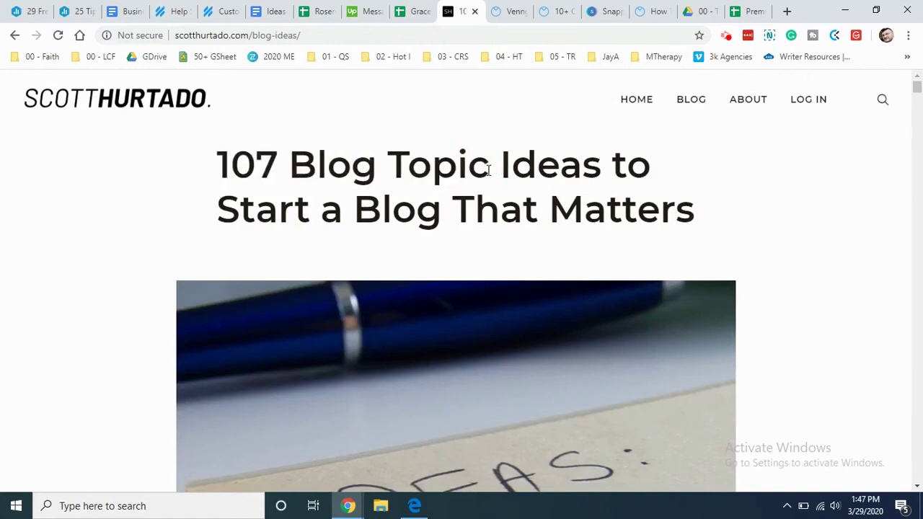
Step: Look through the first ideas in the 107 blog topics article, checking how the text sections are laid out beneath the header
scroll(493, 187, "down", 5)
scroll(493, 188, "down", 20)
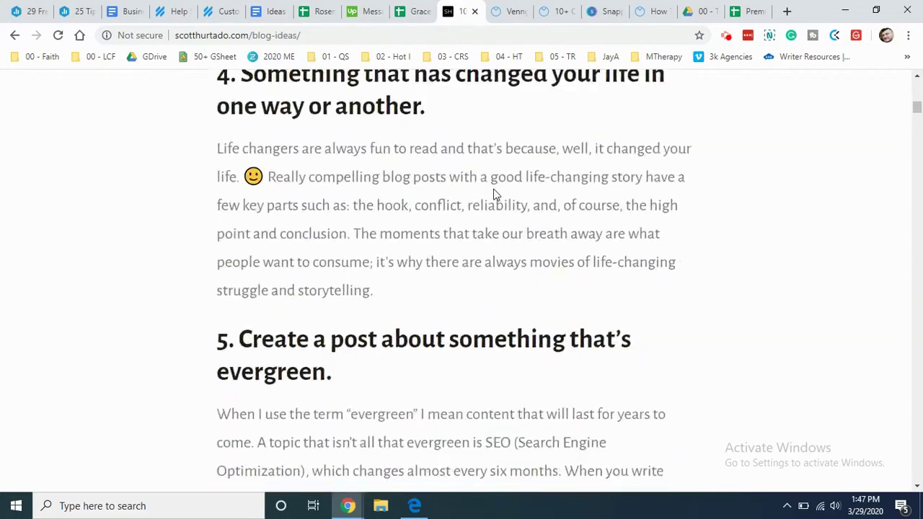
left_click_drag(916, 117, 920, 85)
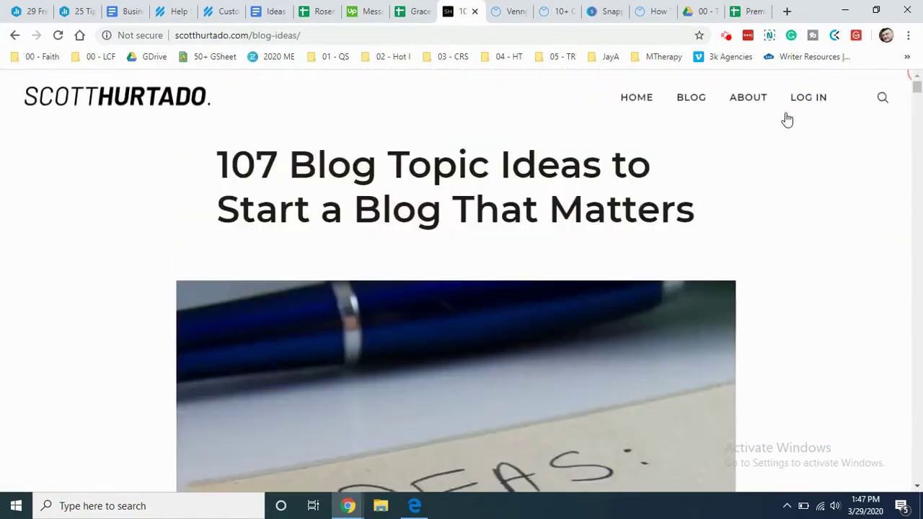
scroll(379, 204, "down", 5)
scroll(375, 204, "up", 5)
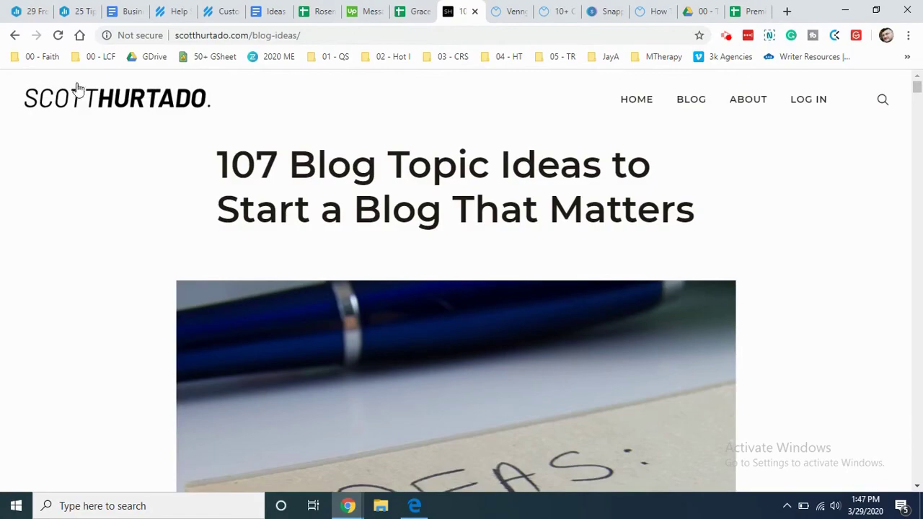
scroll(507, 283, "down", 15)
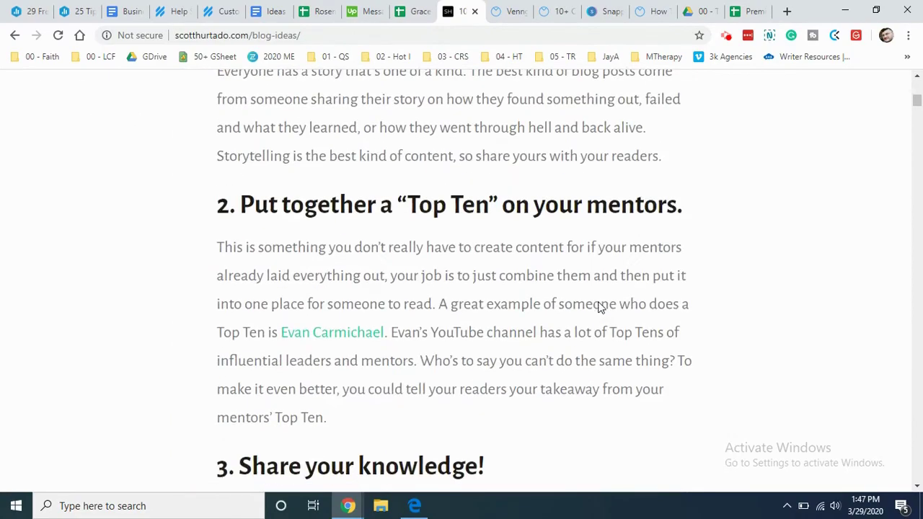
left_click_drag(919, 118, 826, 132)
Step: Compare the Venngage listing with the 107 blog topics article, looking for in-article visuals down to idea 10
left_click(516, 13)
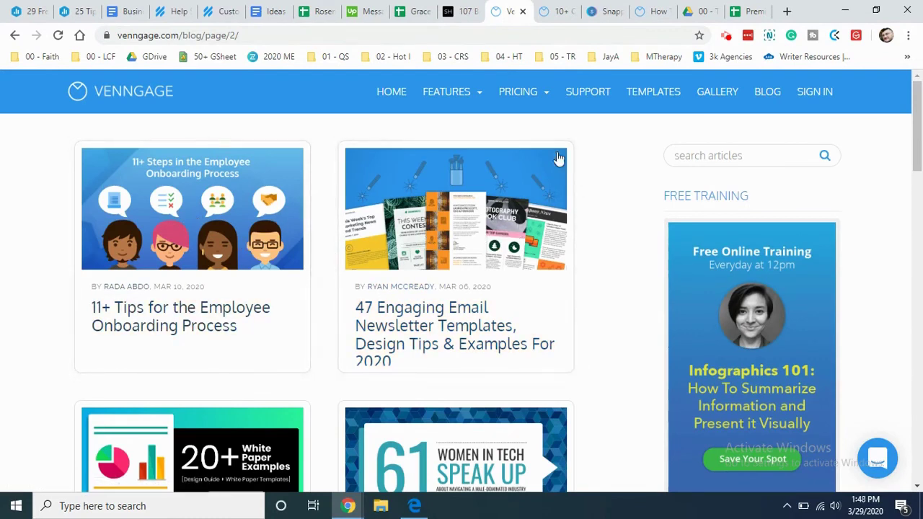
left_click(462, 10)
scroll(550, 248, "down", 15)
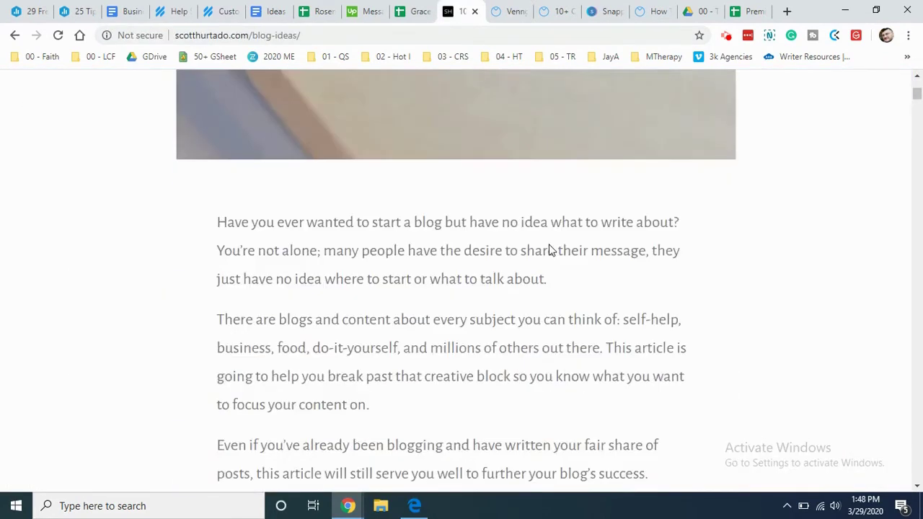
scroll(549, 242, "down", 4)
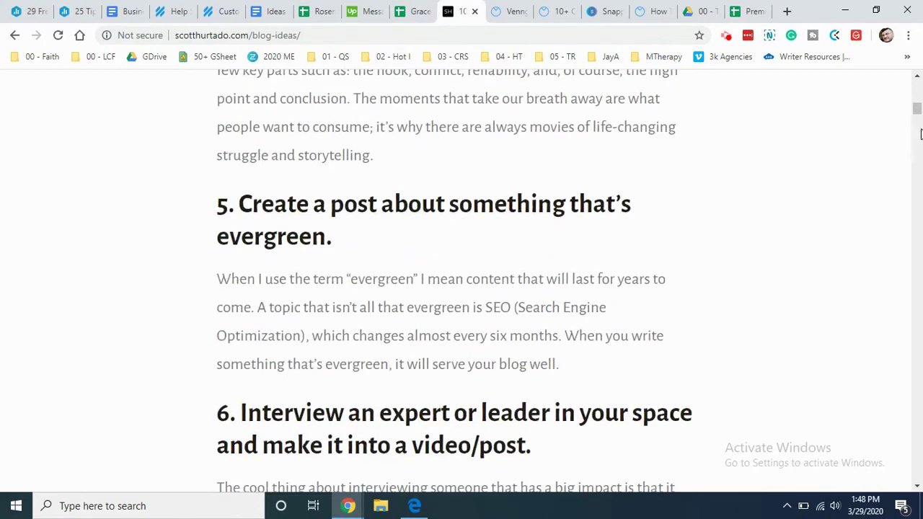
left_click_drag(917, 112, 918, 119)
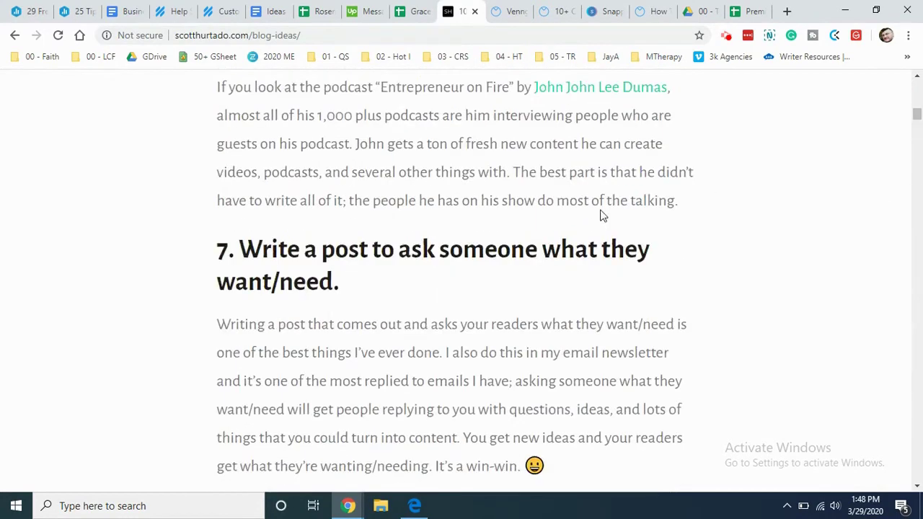
scroll(601, 216, "up", 4)
scroll(601, 214, "down", 6)
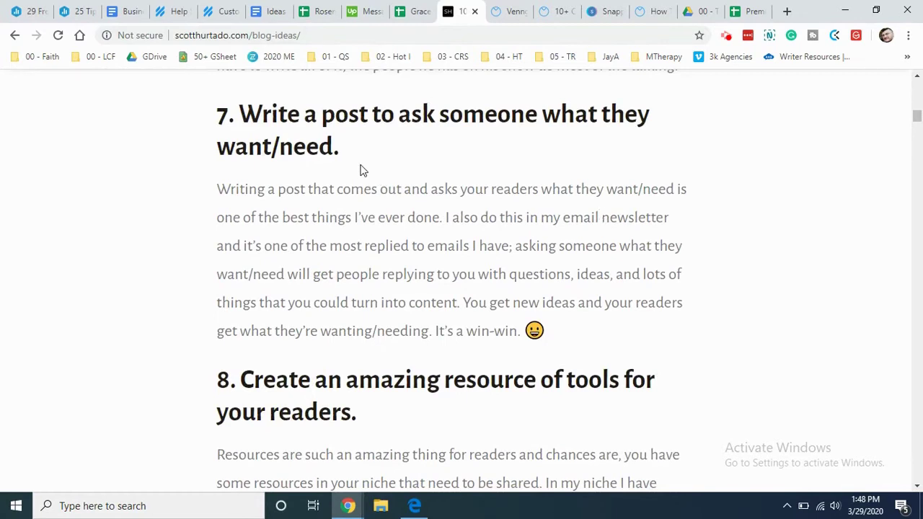
scroll(363, 170, "down", 8)
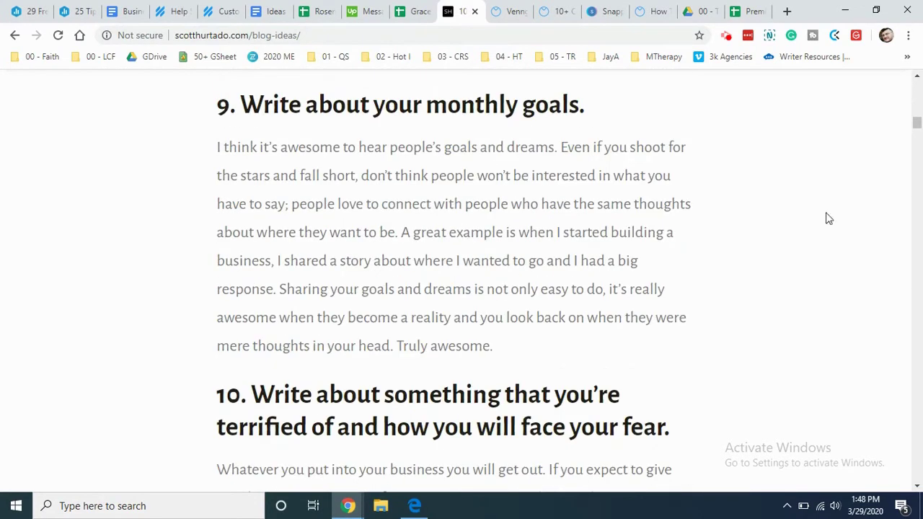
scroll(915, 130, "down", 3)
left_click_drag(914, 128, 695, 82)
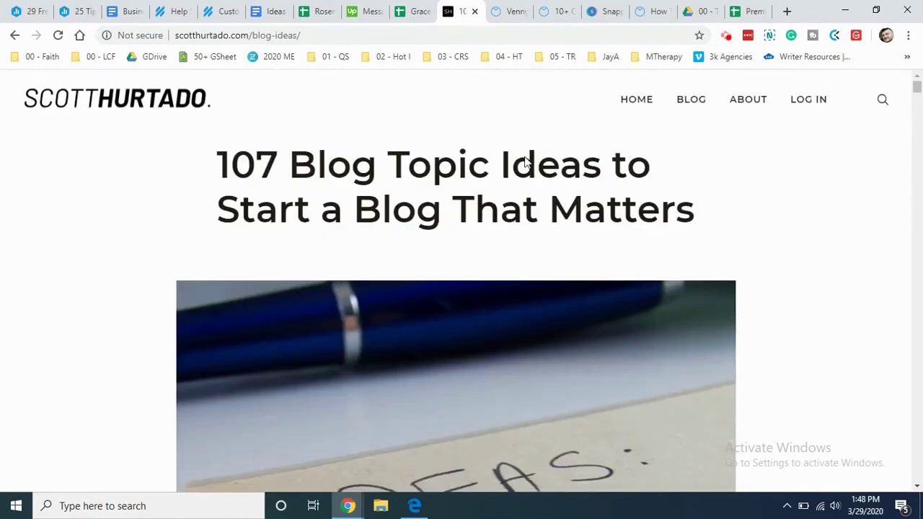
Step: Switch to the Venngage blog listing and look through the post banners on its second page
left_click(514, 12)
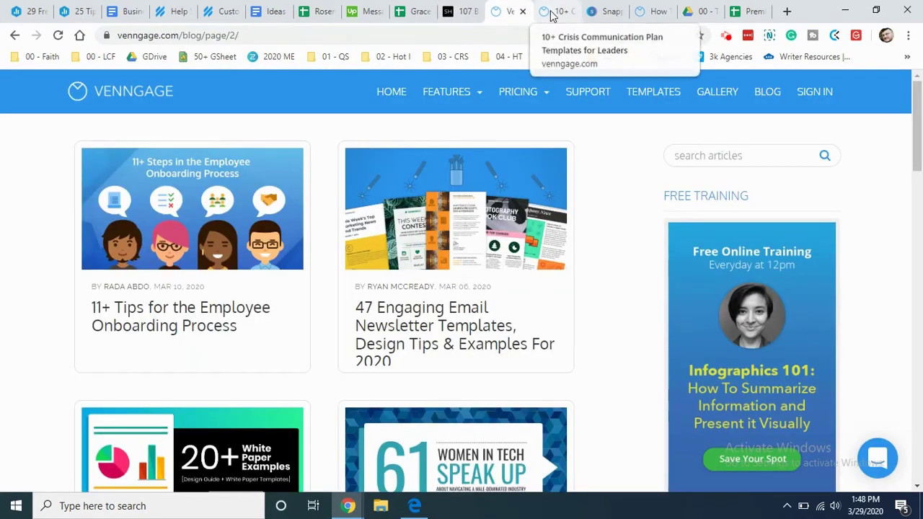
scroll(595, 262, "down", 5)
scroll(595, 261, "up", 5)
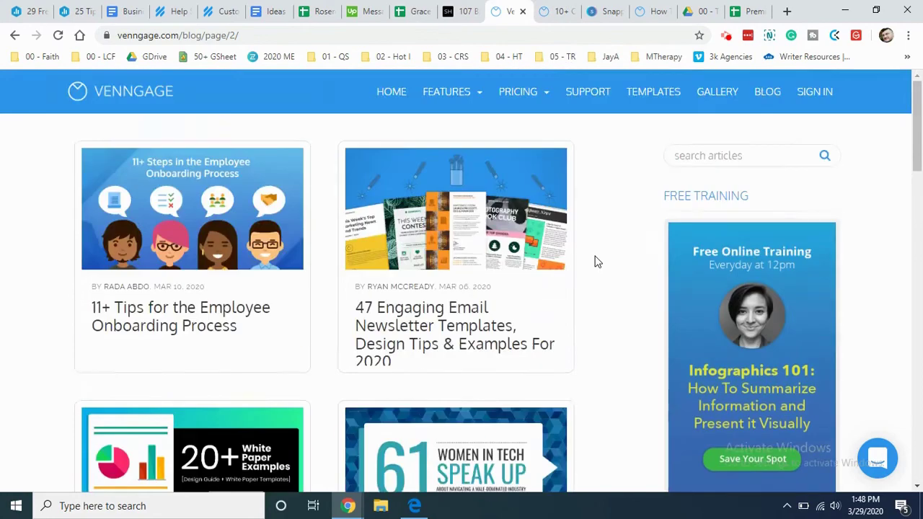
scroll(614, 244, "down", 10)
scroll(616, 241, "down", 5)
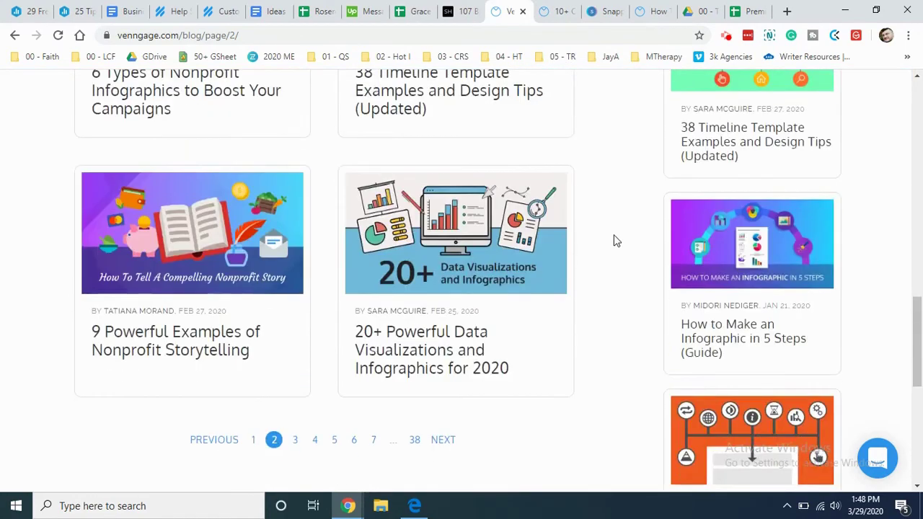
scroll(902, 318, "up", 2)
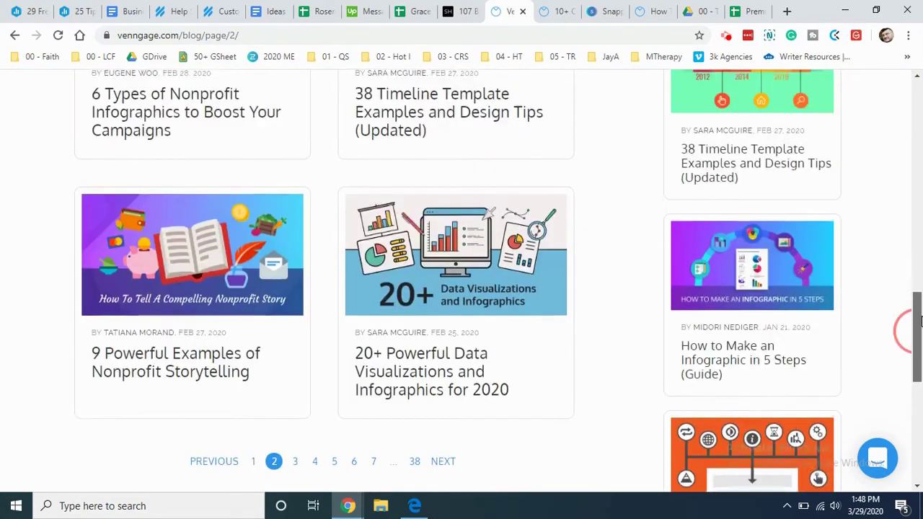
Step: Open the Venngage post "9 Powerful Examples of Nonprofit Storytelling" and examine its in-article infographic
left_click(211, 353)
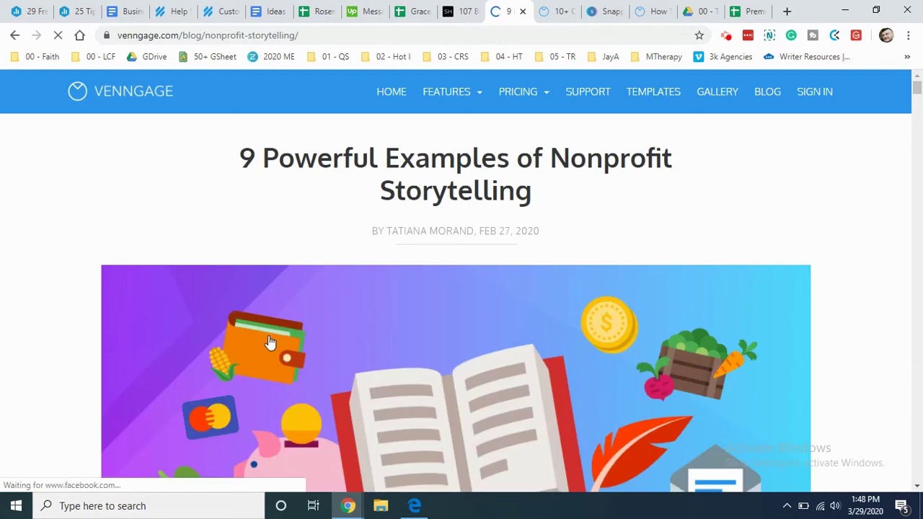
scroll(381, 313, "down", 9)
scroll(383, 313, "down", 15)
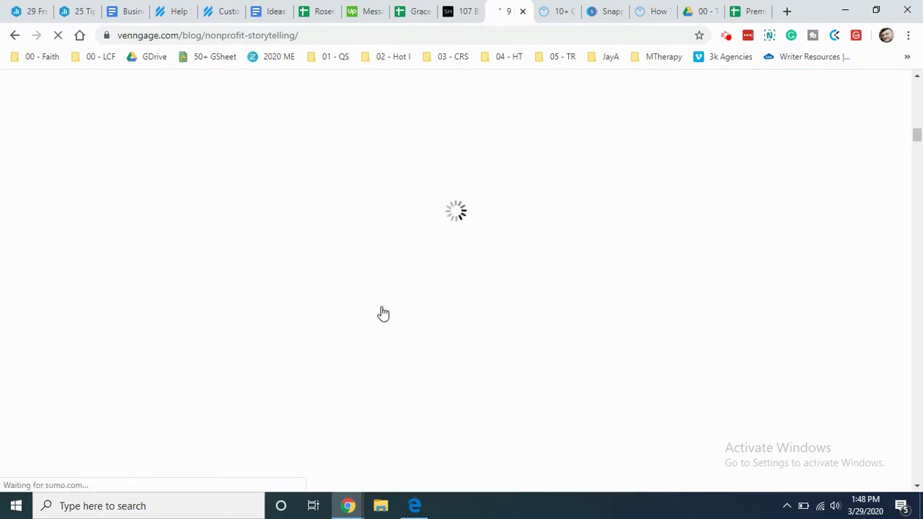
scroll(674, 295, "down", 10)
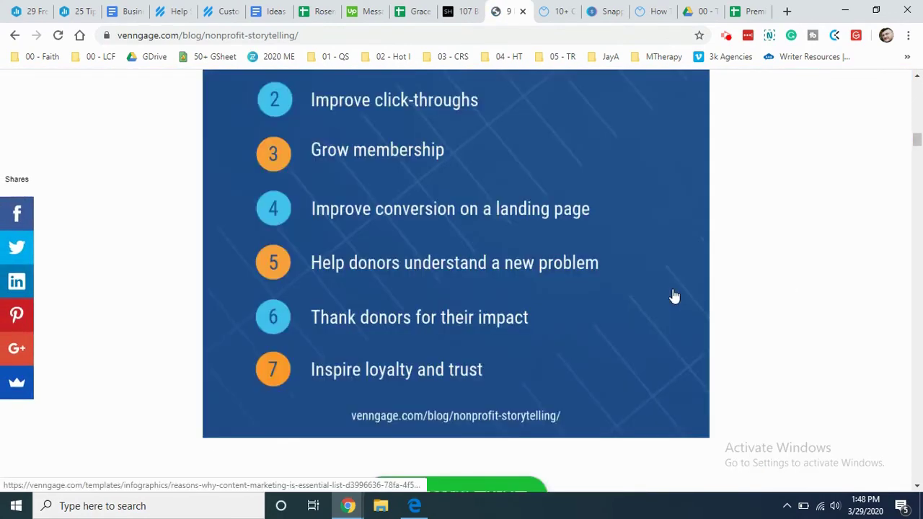
scroll(673, 294, "up", 9)
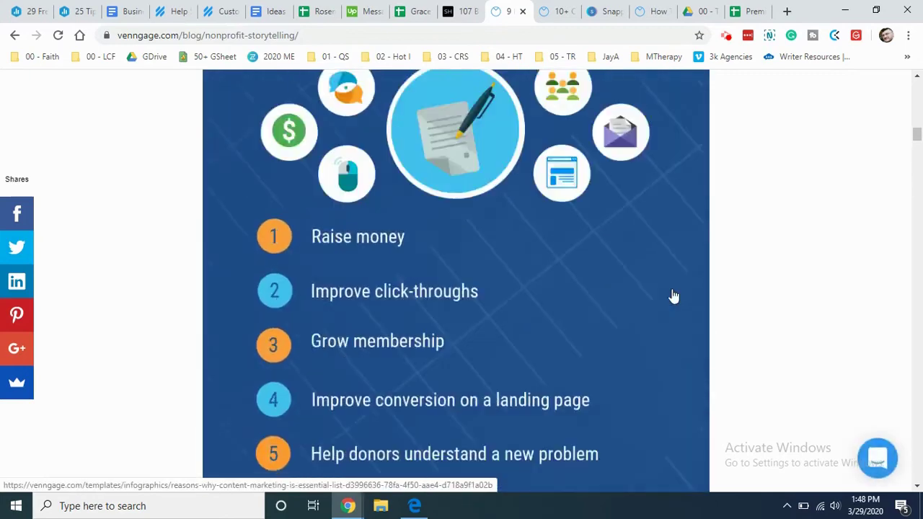
Step: Review the nonprofit storytelling post from its header banner down to the "7 Common Nonprofit Storytelling Goals" graphic
left_click(919, 334)
left_click(919, 334)
left_click_drag(918, 166, 920, 69)
scroll(807, 285, "down", 3)
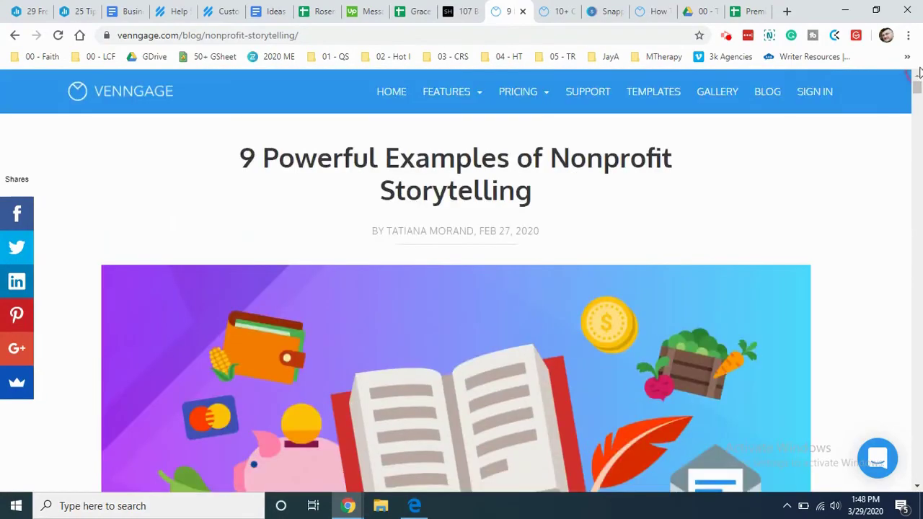
scroll(538, 246, "down", 5)
scroll(537, 248, "down", 15)
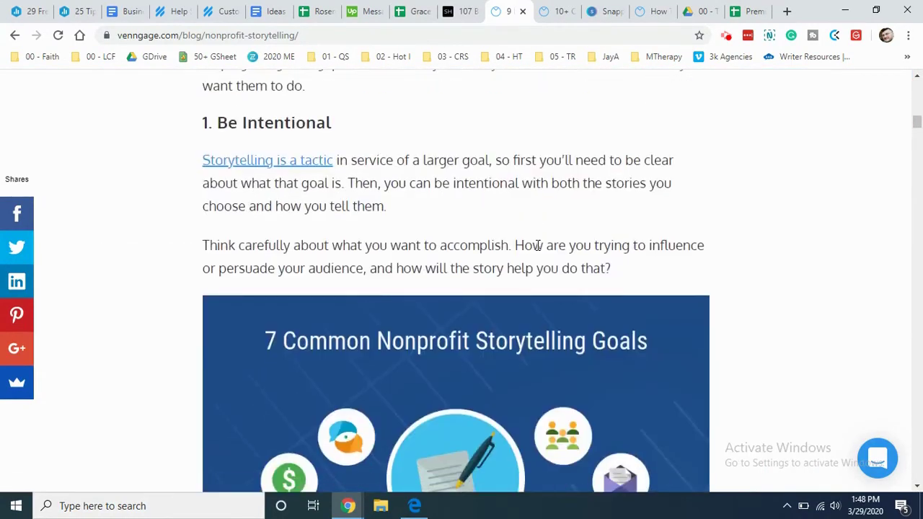
scroll(539, 246, "up", 4)
scroll(537, 249, "down", 2)
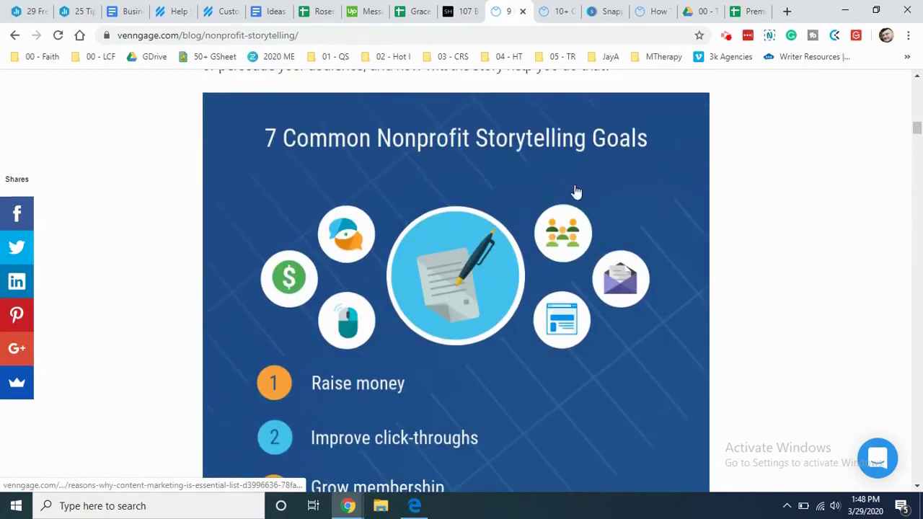
Step: Compare the Venngage crisis communication banner with the recreated Snappa design, examining the "10+" heading, title bar and illustration
left_click(561, 21)
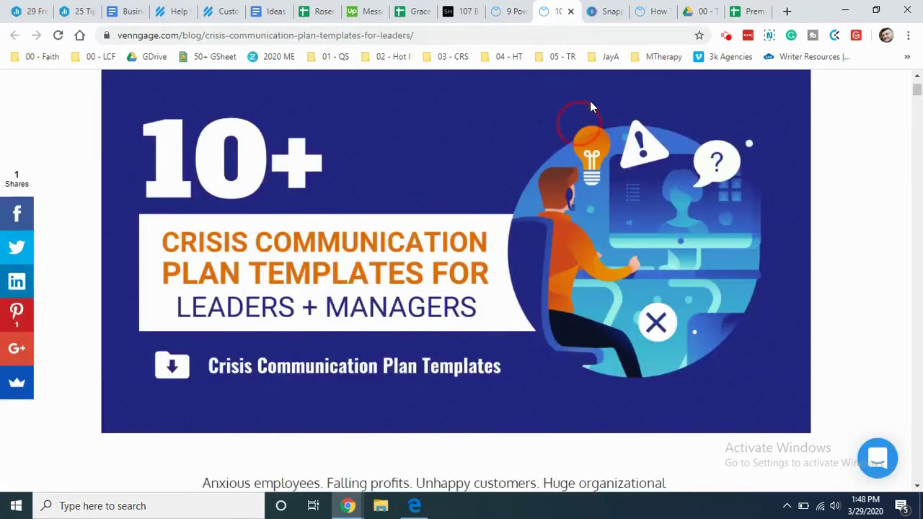
left_click(602, 11)
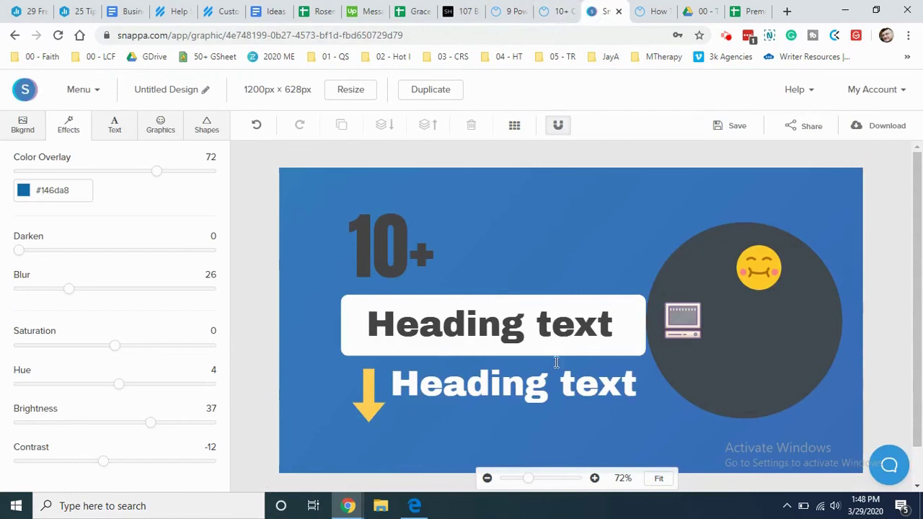
left_click(559, 13)
left_click(482, 246)
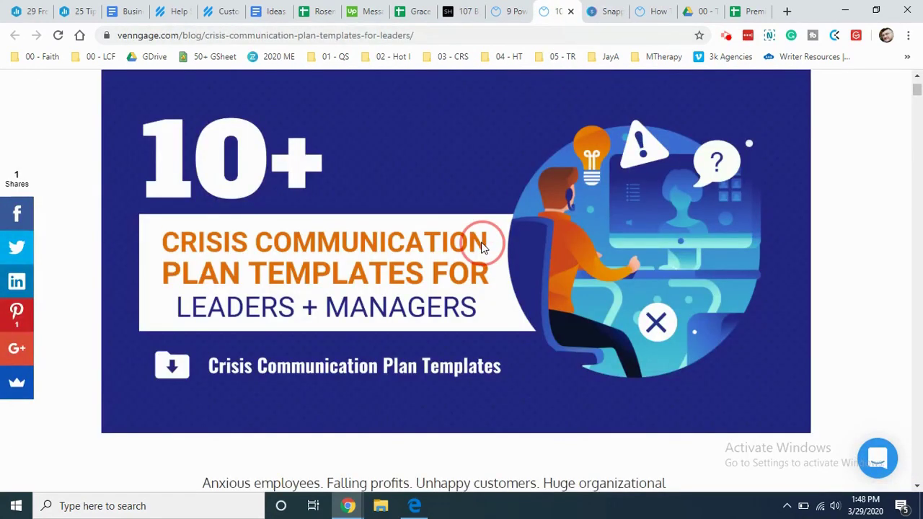
left_click(347, 230)
left_click(352, 254)
scroll(530, 288, "down", 1)
scroll(530, 287, "down", 4)
scroll(530, 287, "up", 4)
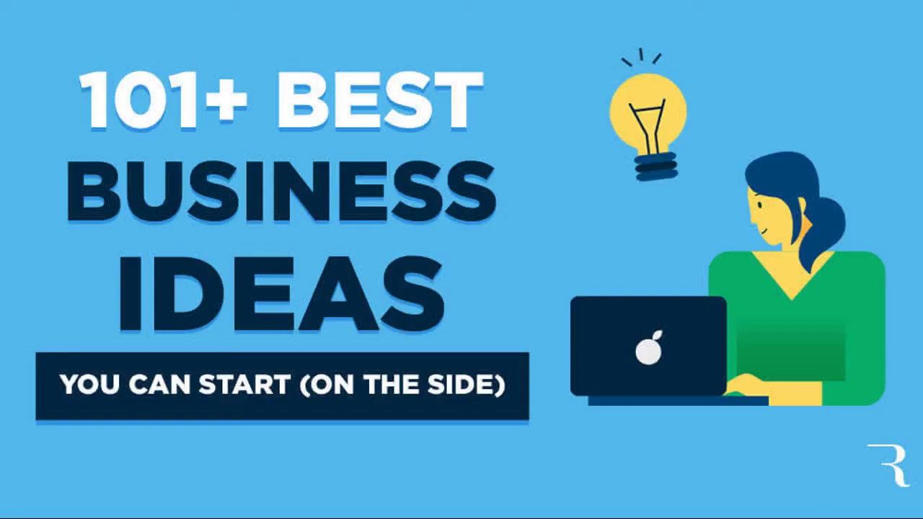